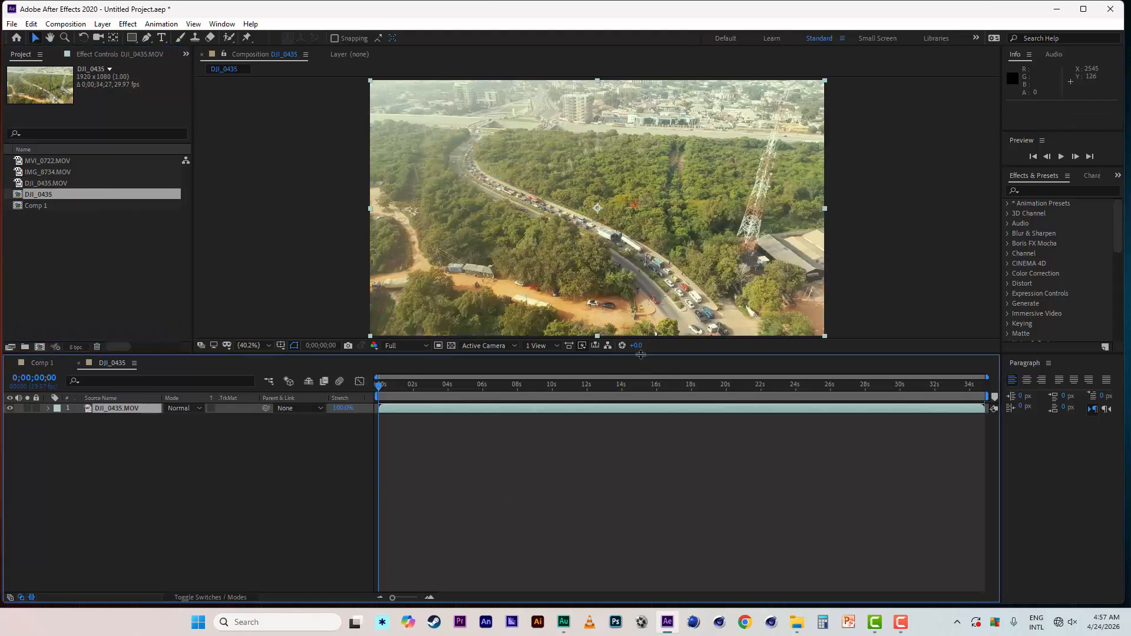
- Enlarge the composition viewer slightly and add a black solid layer above the DJI_0435.MOV footage
drag(635, 362, 642, 370)
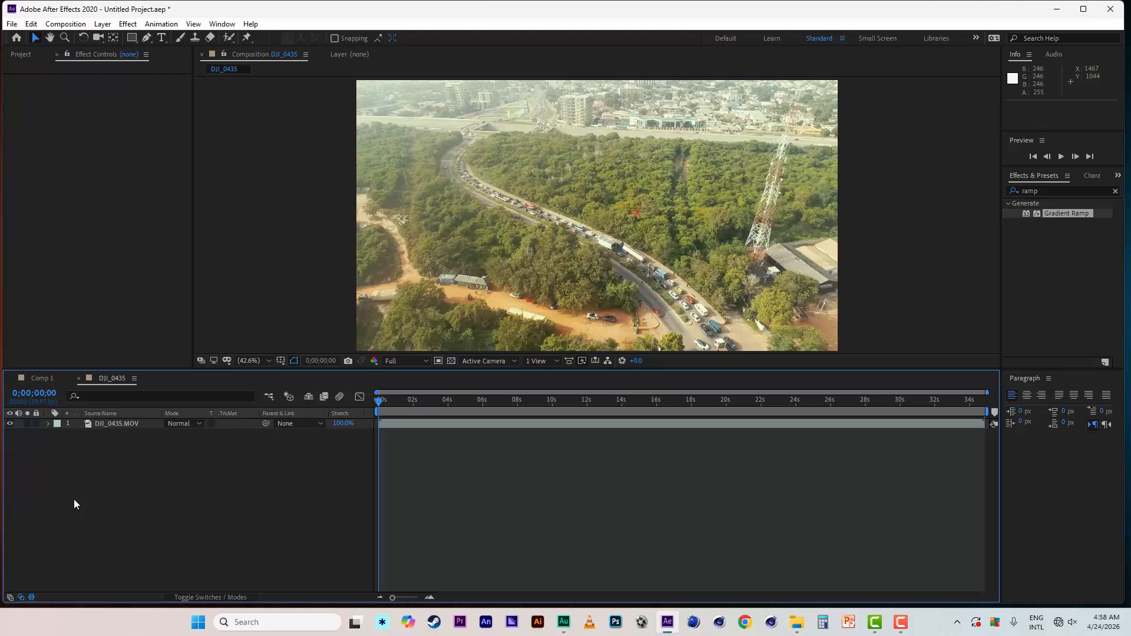
right_click(75, 483)
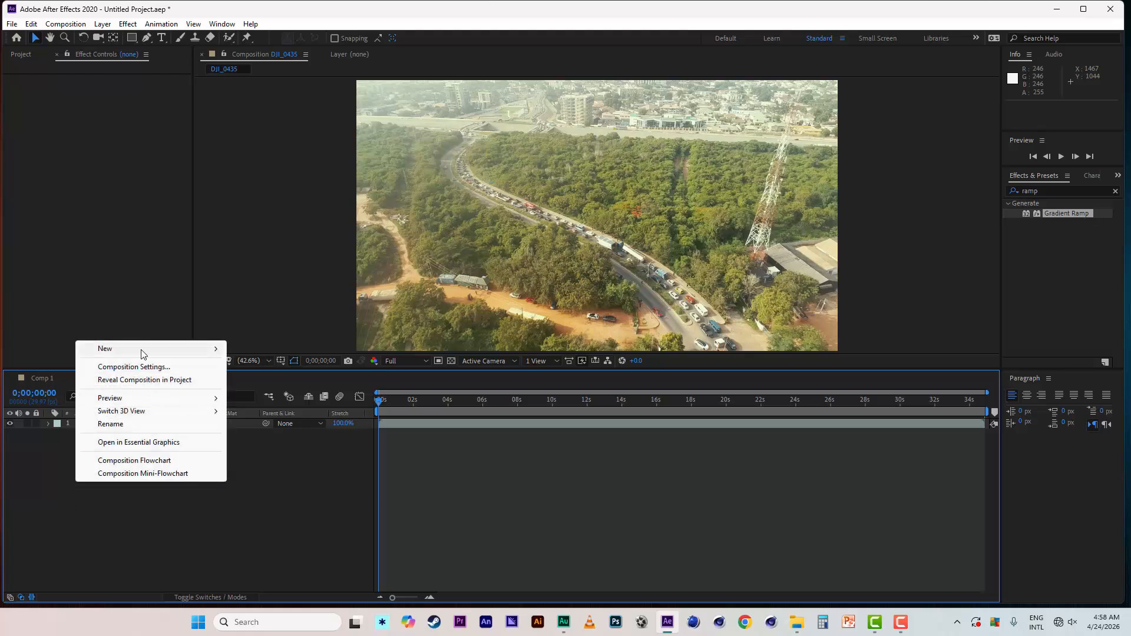
mouse_move(175, 353)
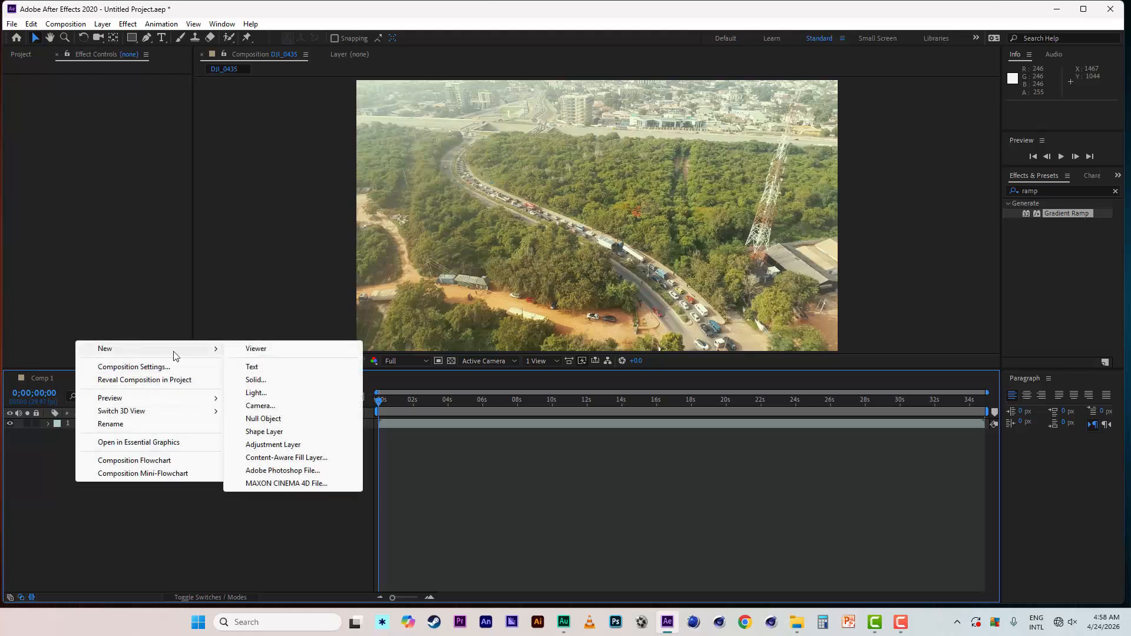
click(255, 380)
click(607, 412)
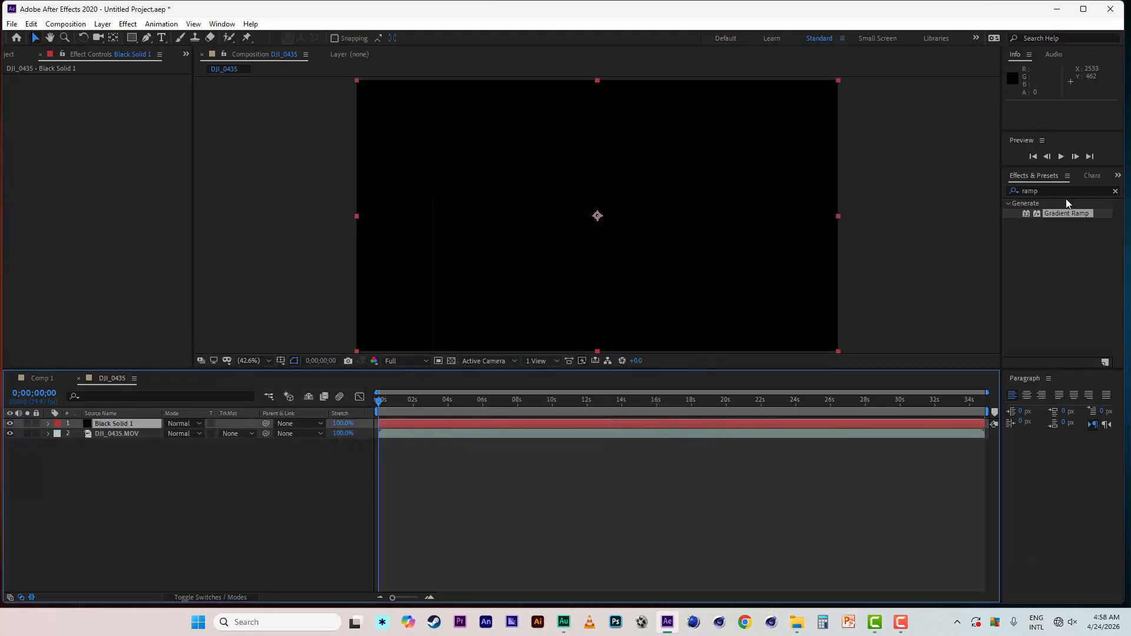
- Apply the Gradient Ramp effect to the black solid and set its End Color to dark green 043C00
click(1055, 193)
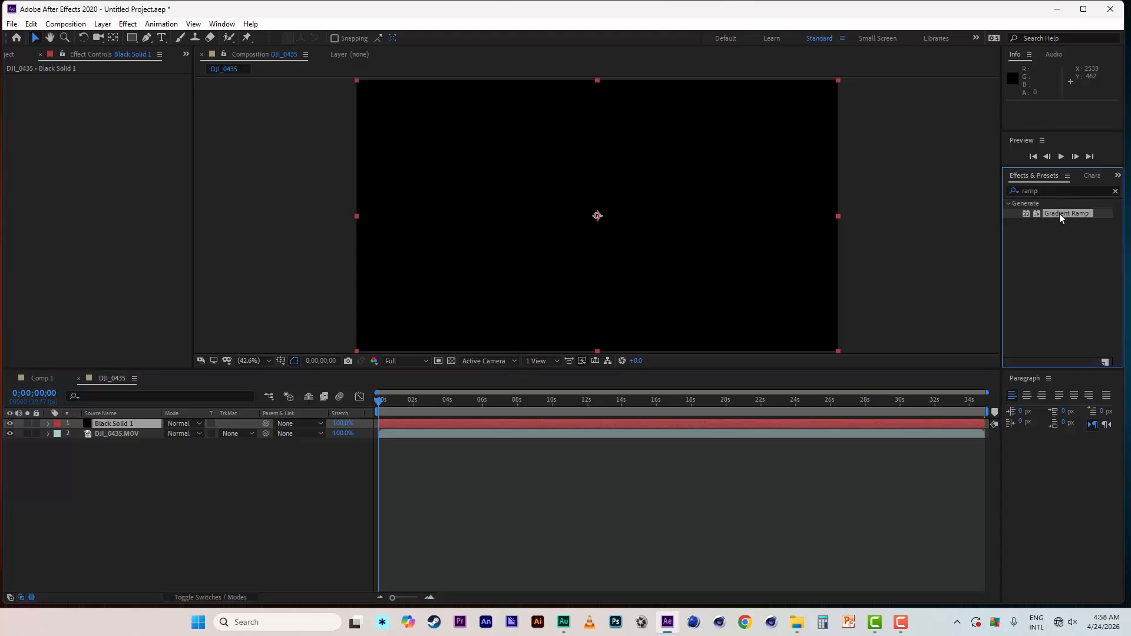
double_click(1067, 213)
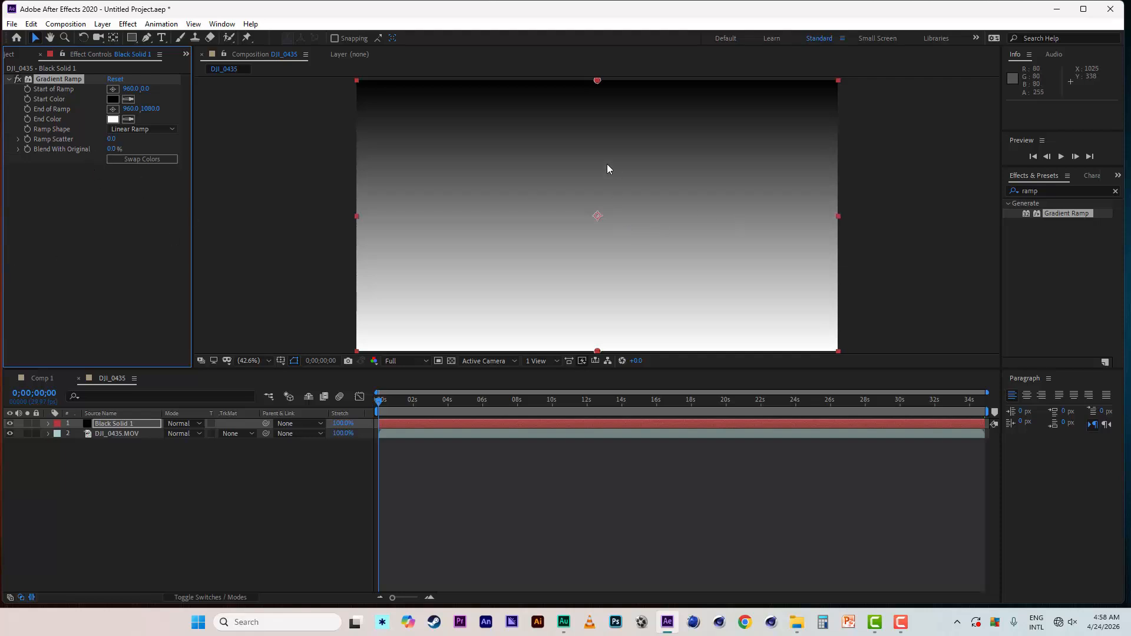
click(113, 119)
click(298, 410)
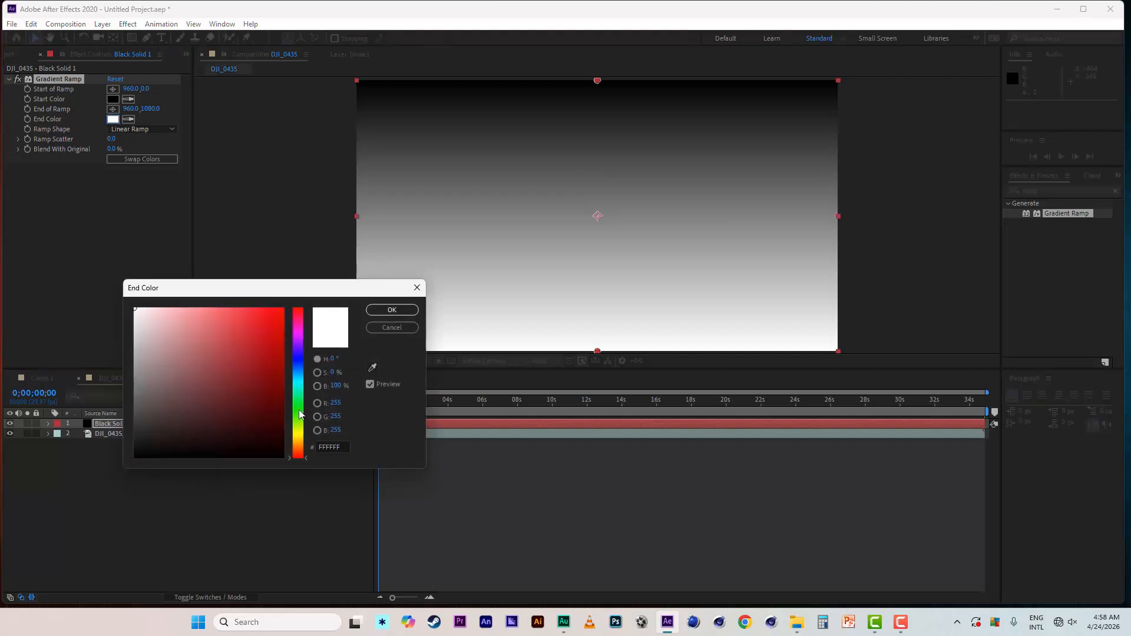
click(283, 422)
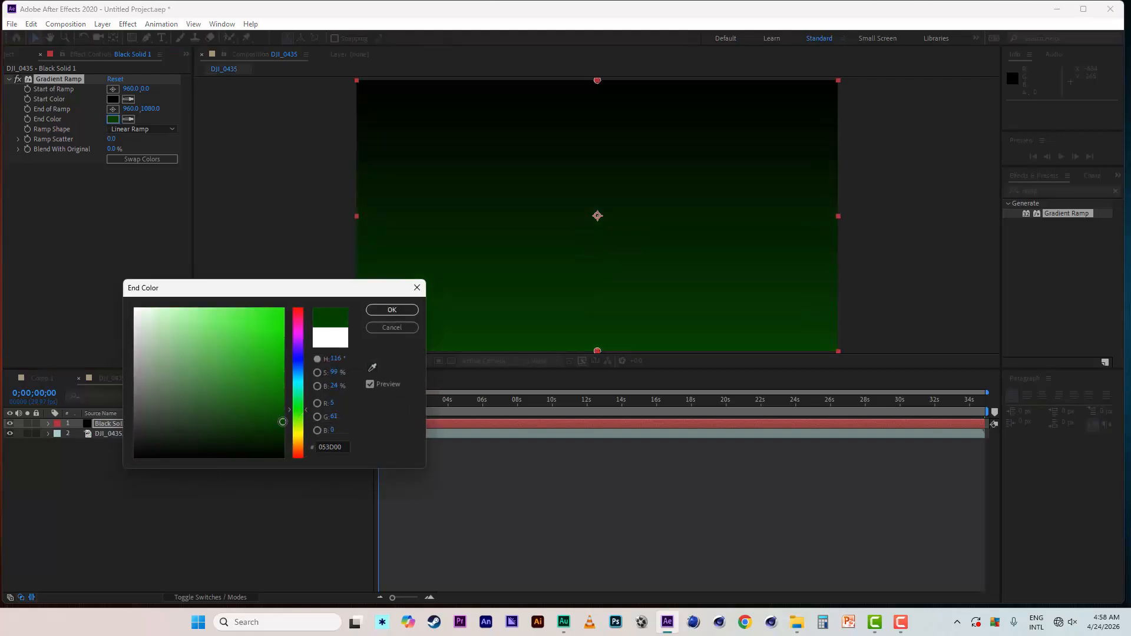
click(392, 309)
- Set the Gradient Ramp's Start Color to orange F1A400
click(113, 99)
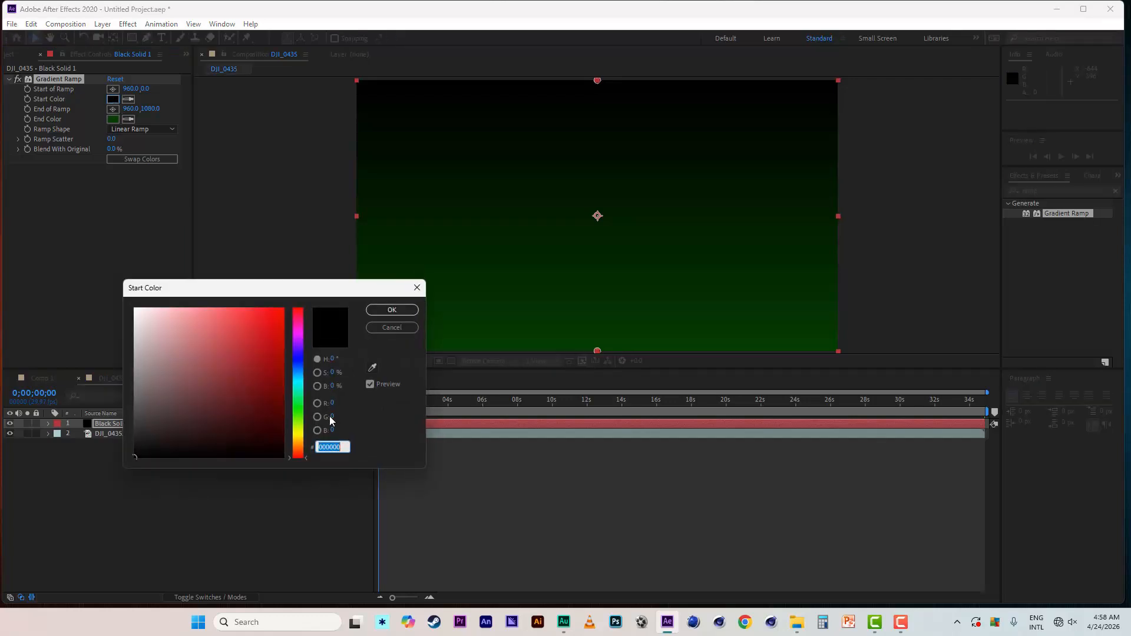
click(298, 437)
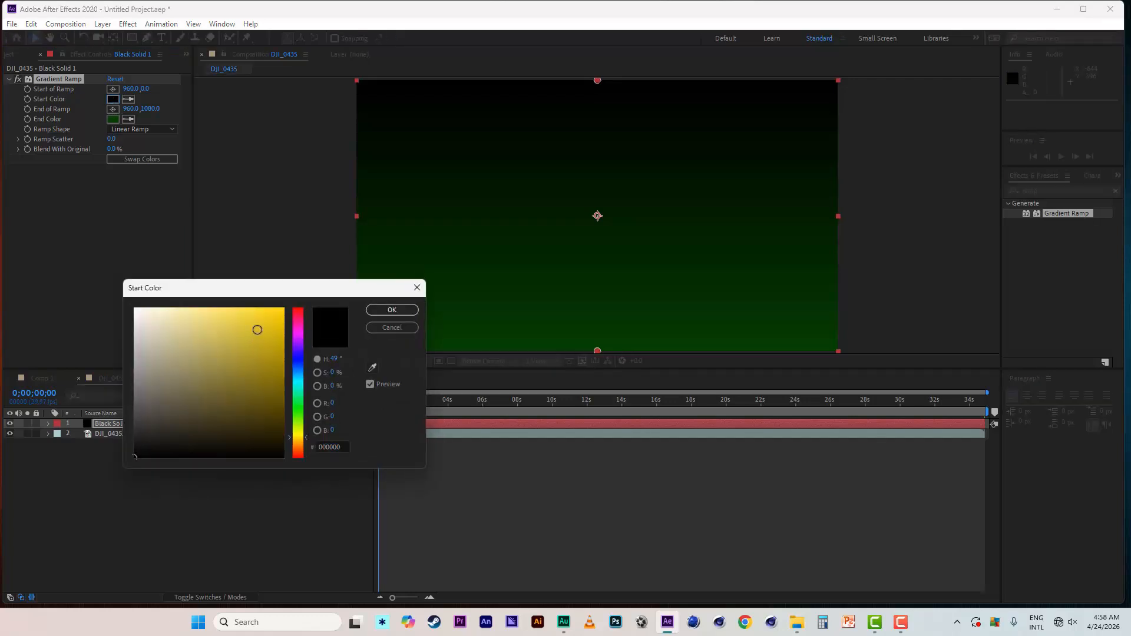
drag(260, 325, 287, 316)
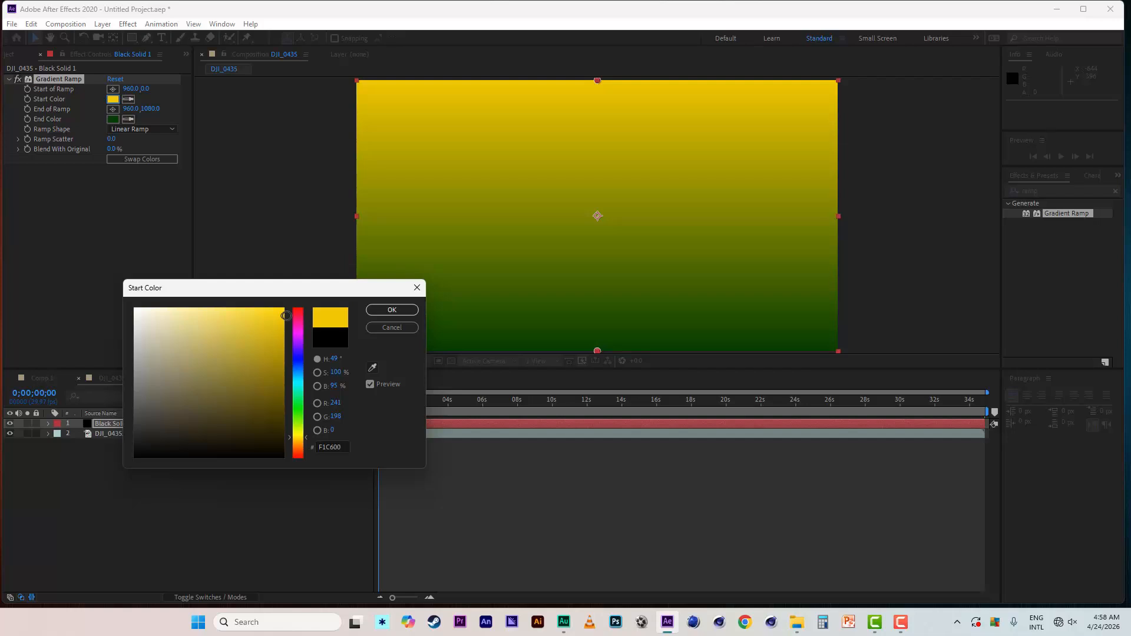
click(297, 442)
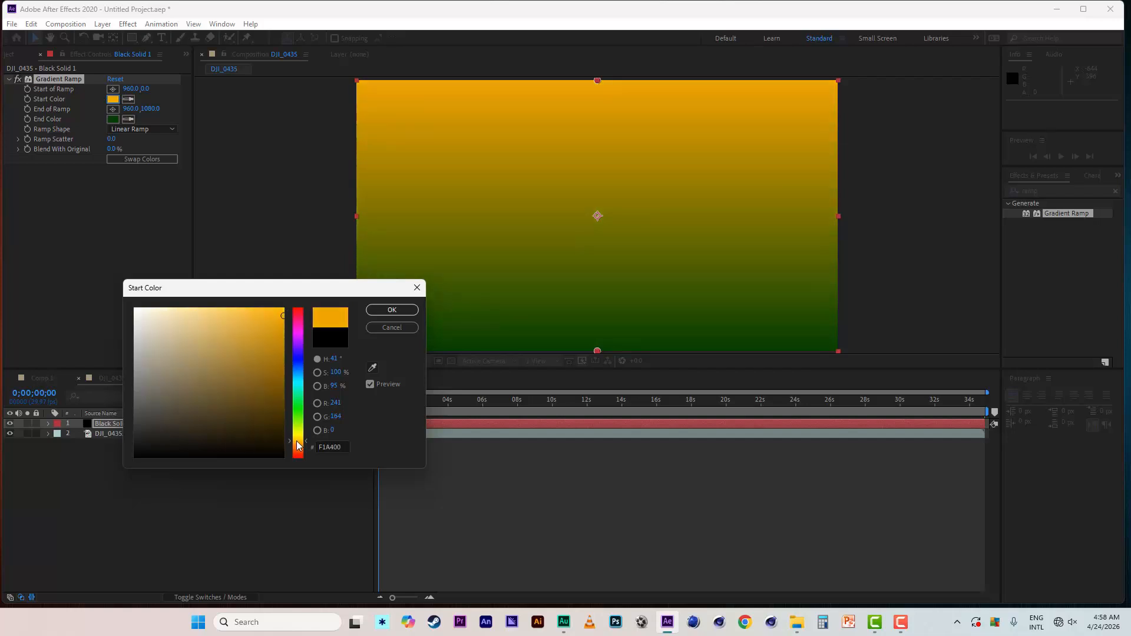
click(392, 310)
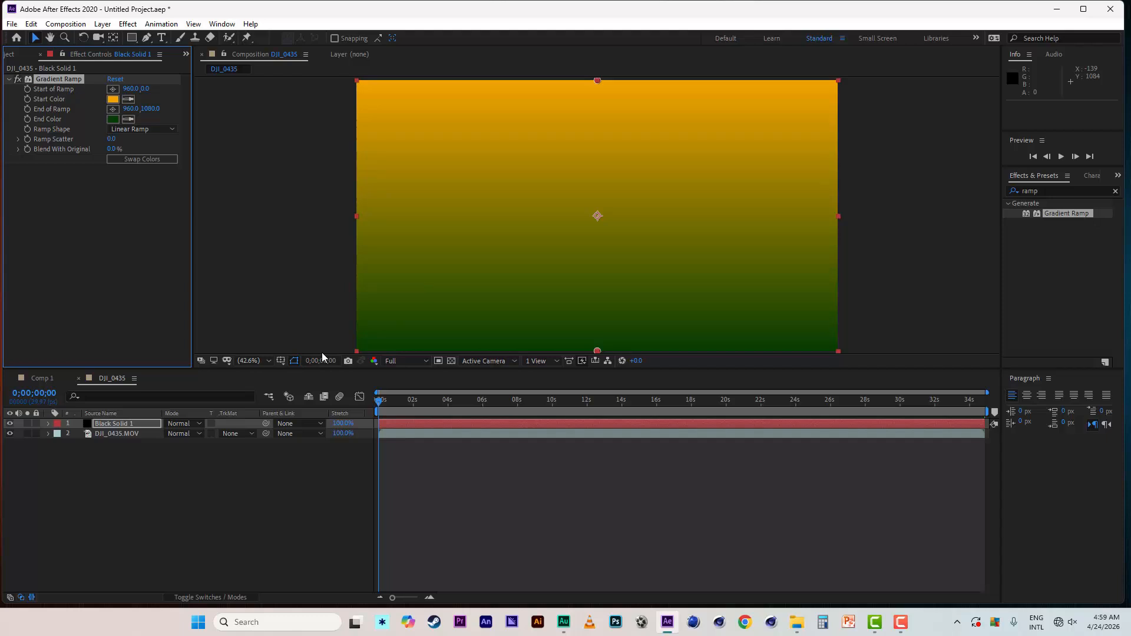
- Set the solid's blending mode to Overlay and compare the footage with the solid hidden and shown
click(198, 426)
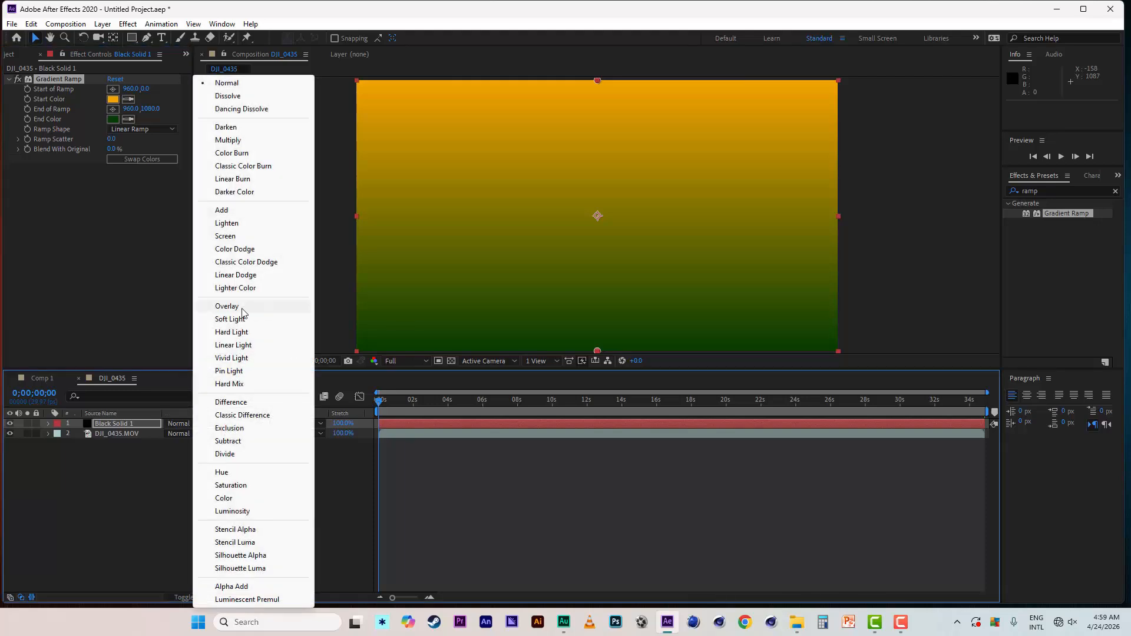
click(227, 306)
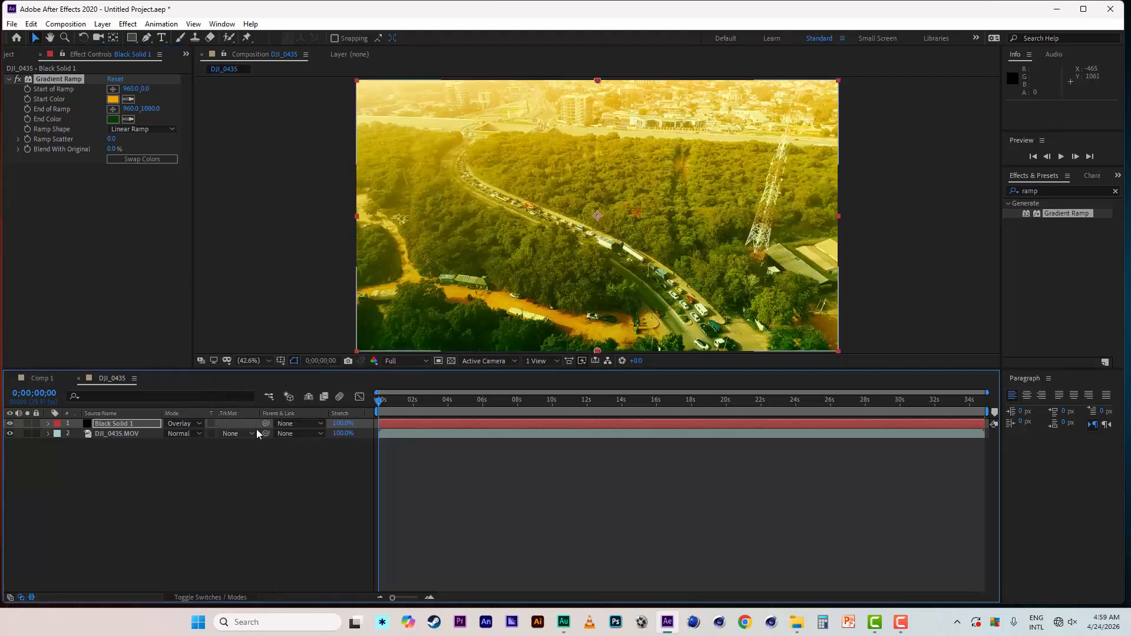
click(10, 423)
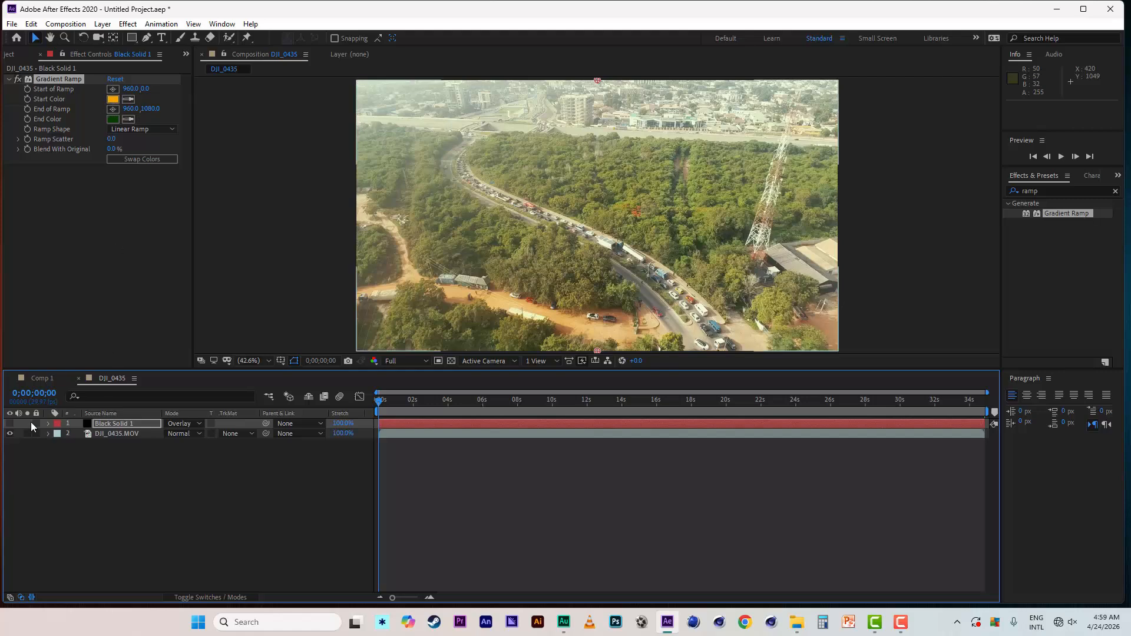
click(10, 423)
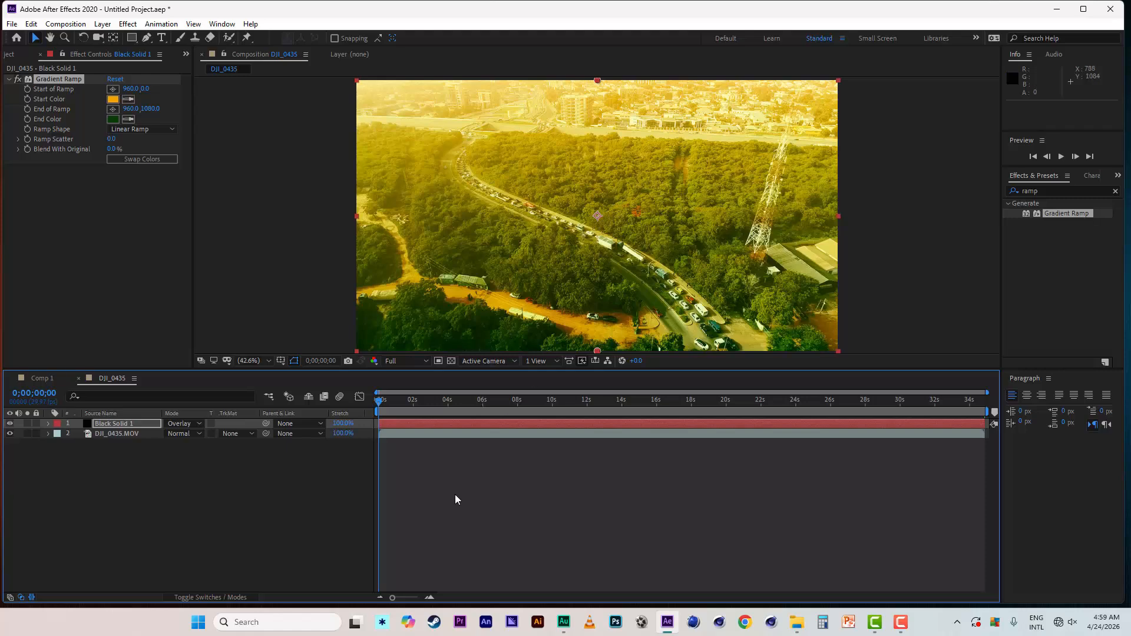
- Try the Soft Light blending mode on the solid and return it to Overlay
click(198, 425)
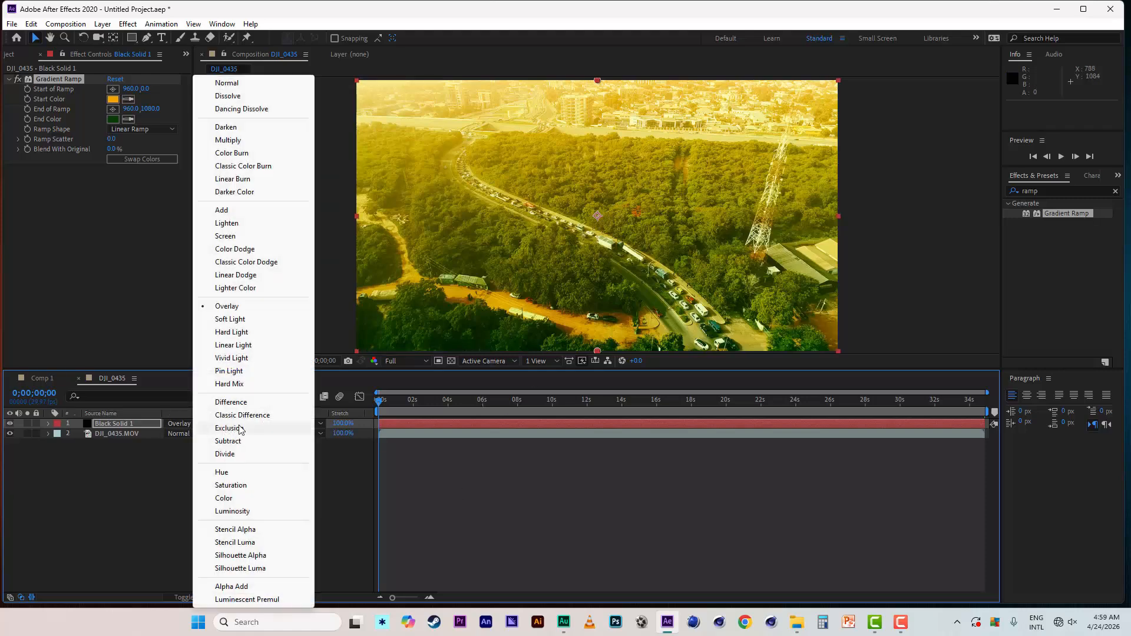
click(233, 320)
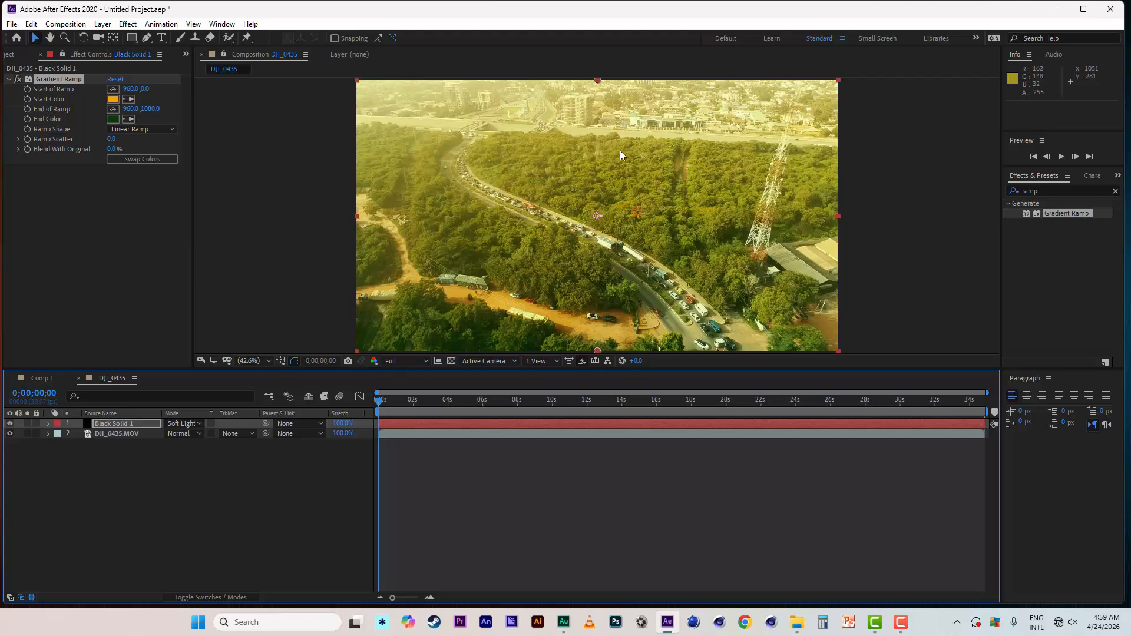
click(192, 423)
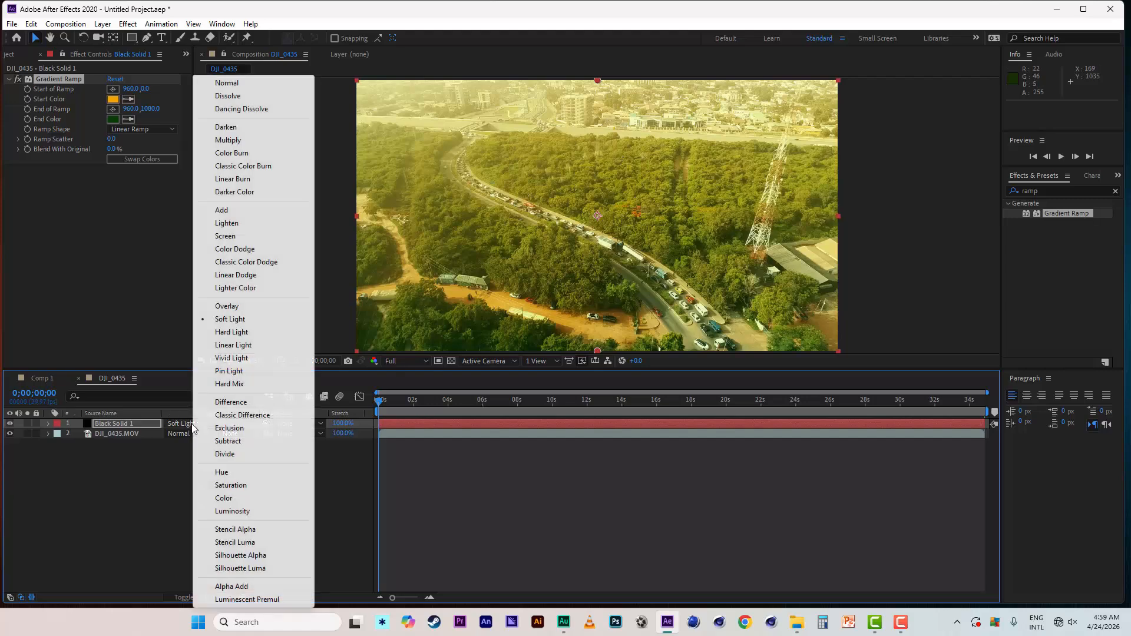
click(224, 306)
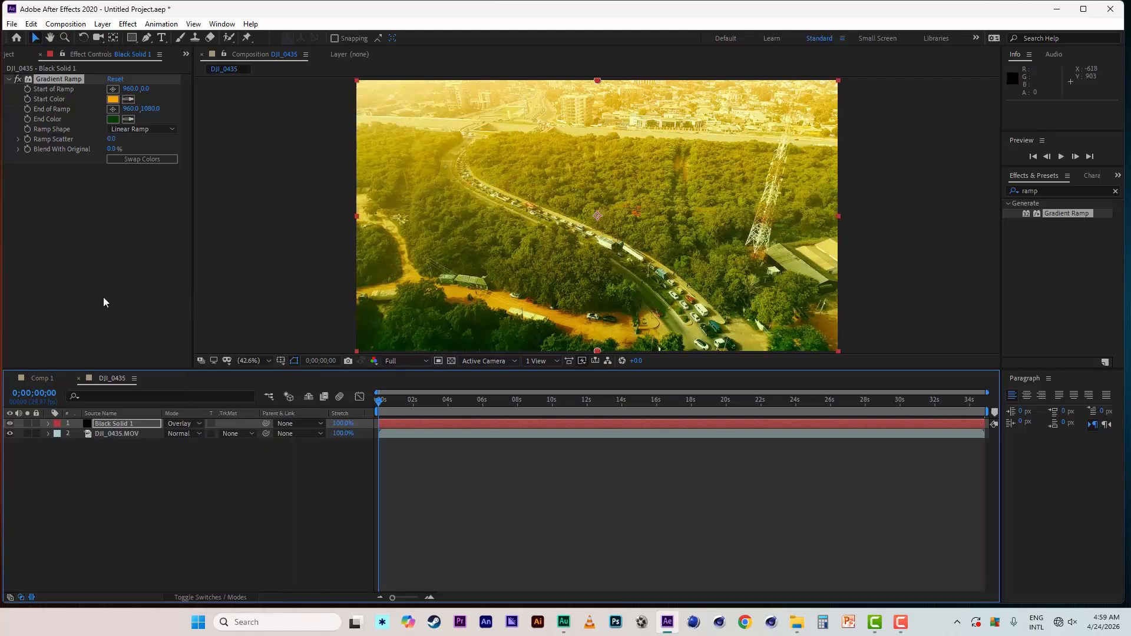
- Brighten the Gradient Ramp's End Color to green 076800
click(113, 119)
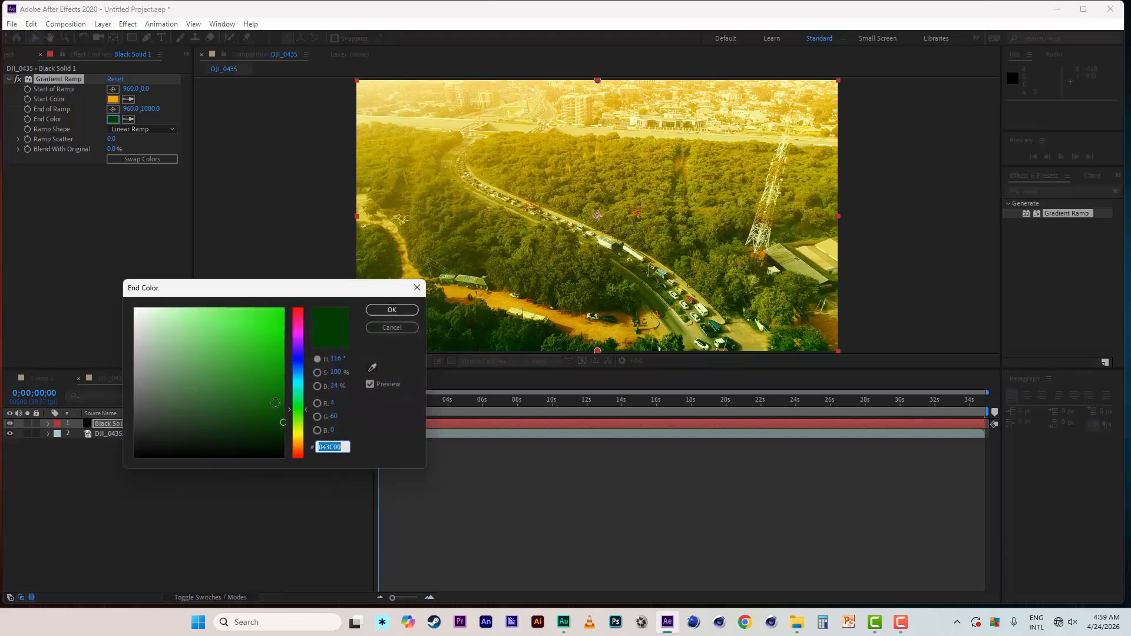
drag(277, 404, 294, 396)
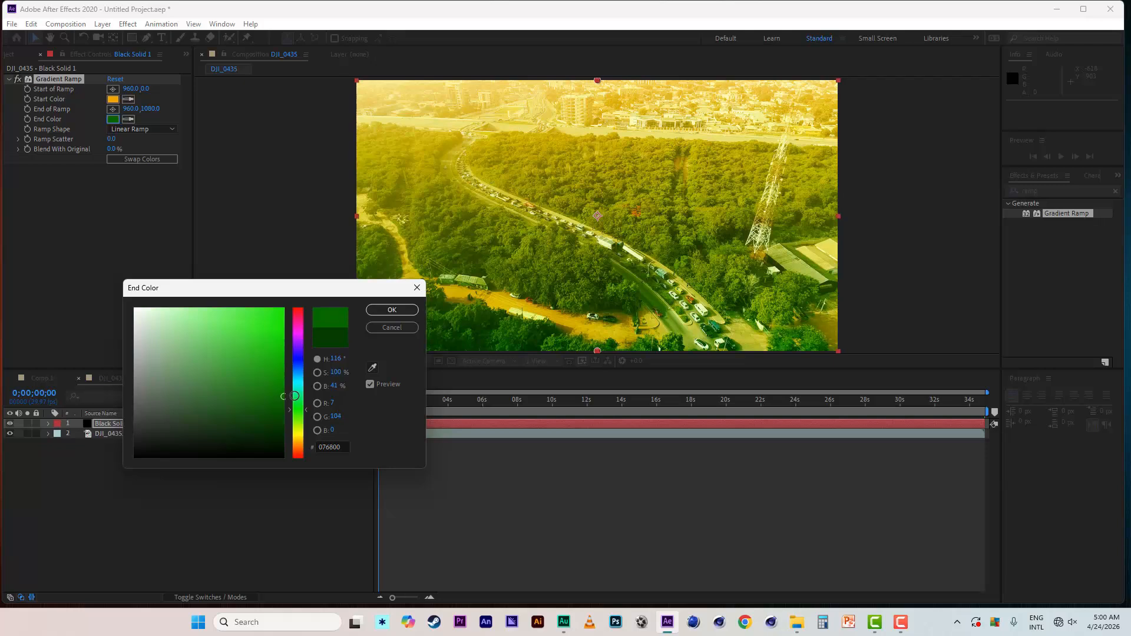
click(391, 310)
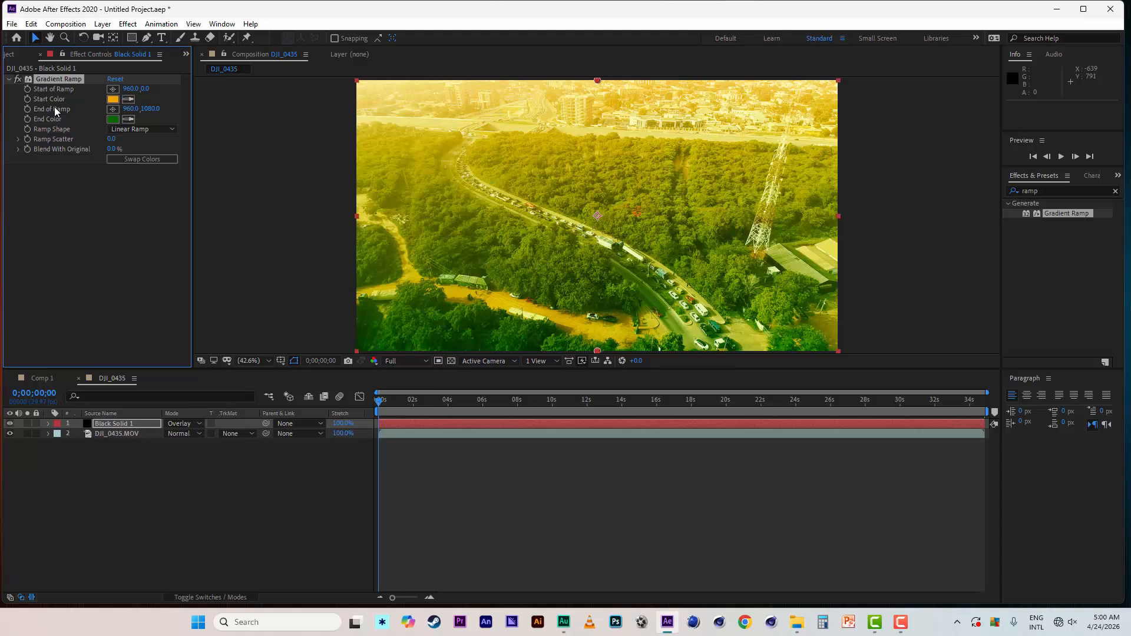
- Move the End of Ramp point up to about 962, 765 and try swapping the ramp colors, restoring their original order
click(113, 424)
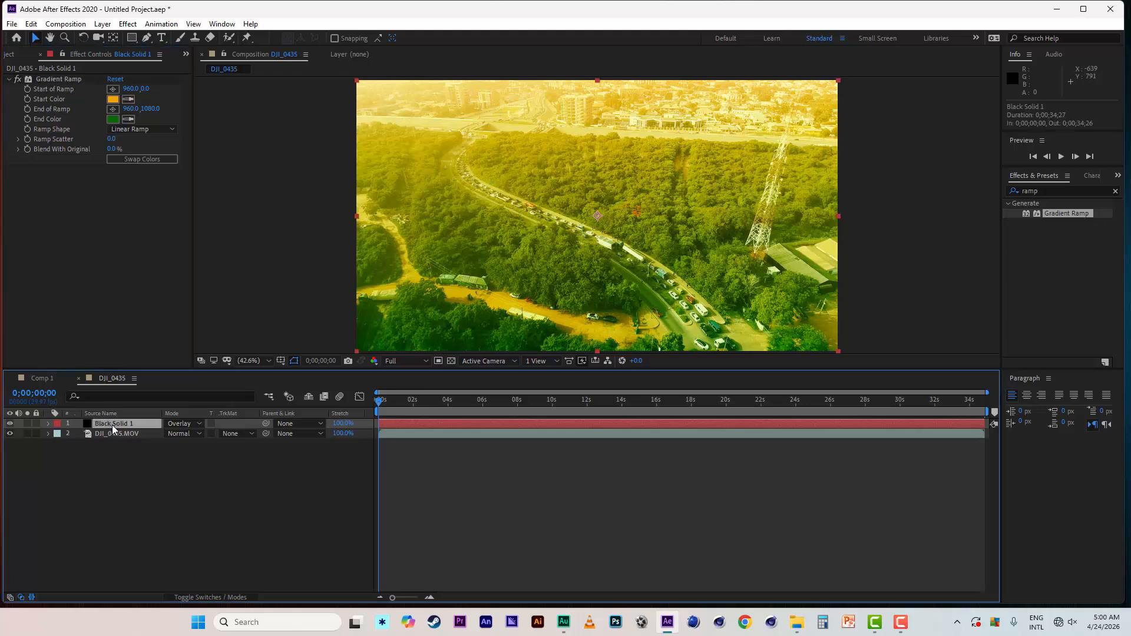
click(62, 79)
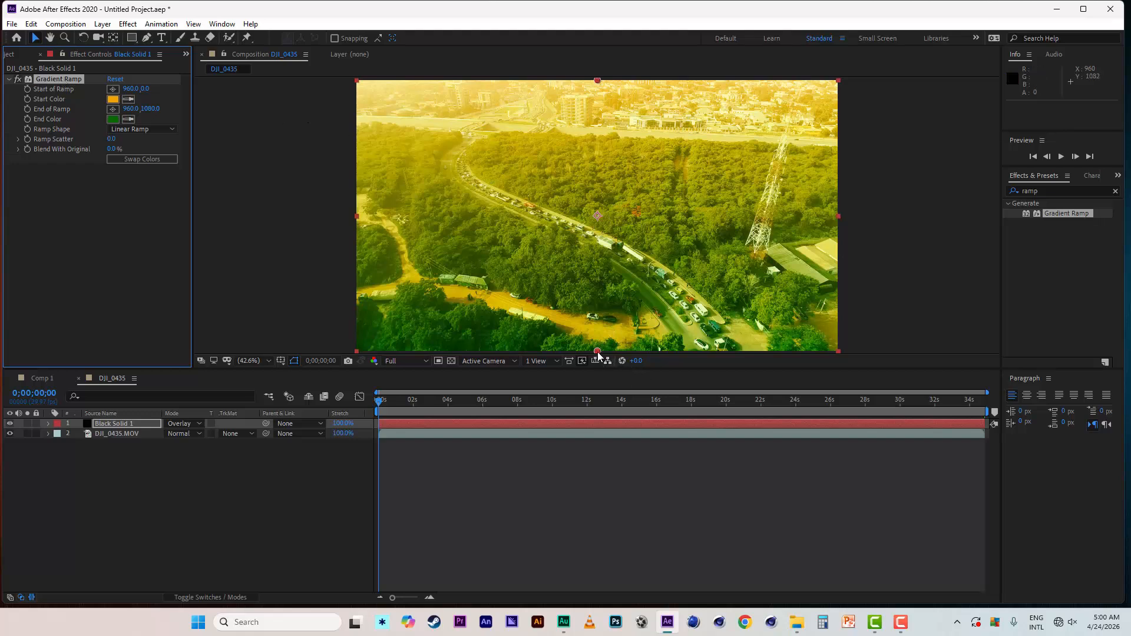
drag(597, 351, 598, 272)
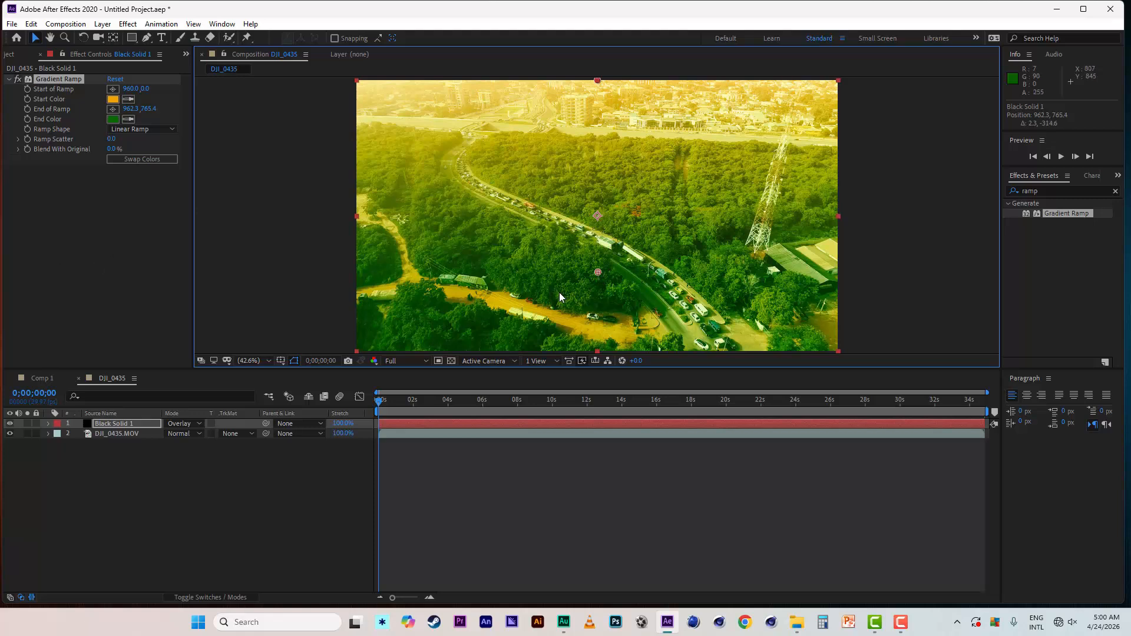
click(147, 157)
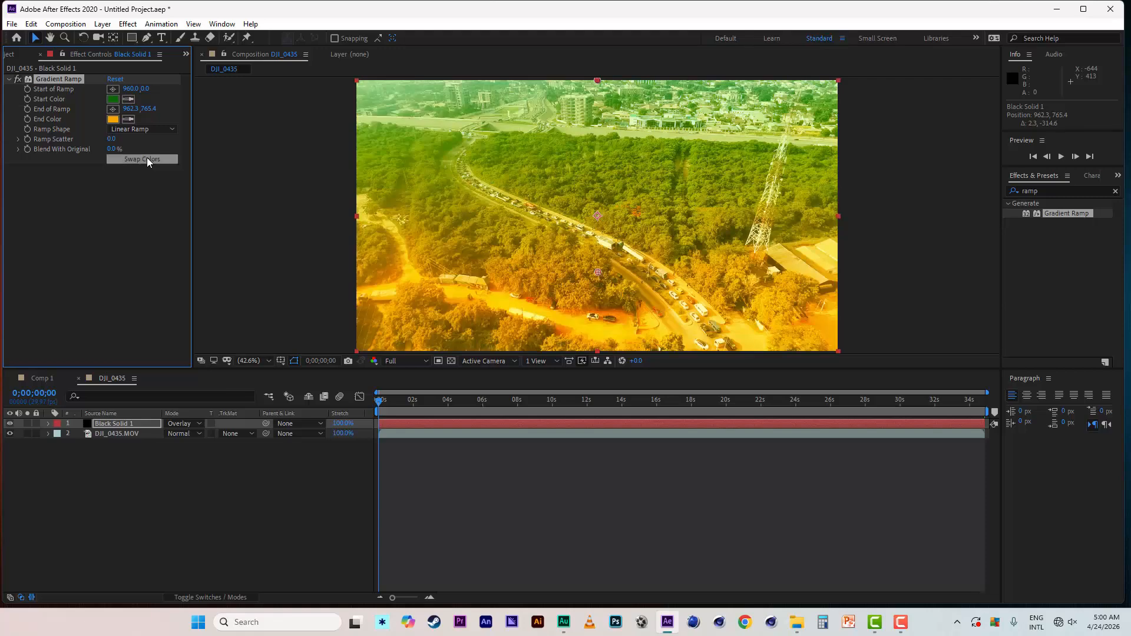
click(147, 157)
- Change the ramp shape to Radial Ramp and move the End of Ramp point to about 1622, 906
click(164, 129)
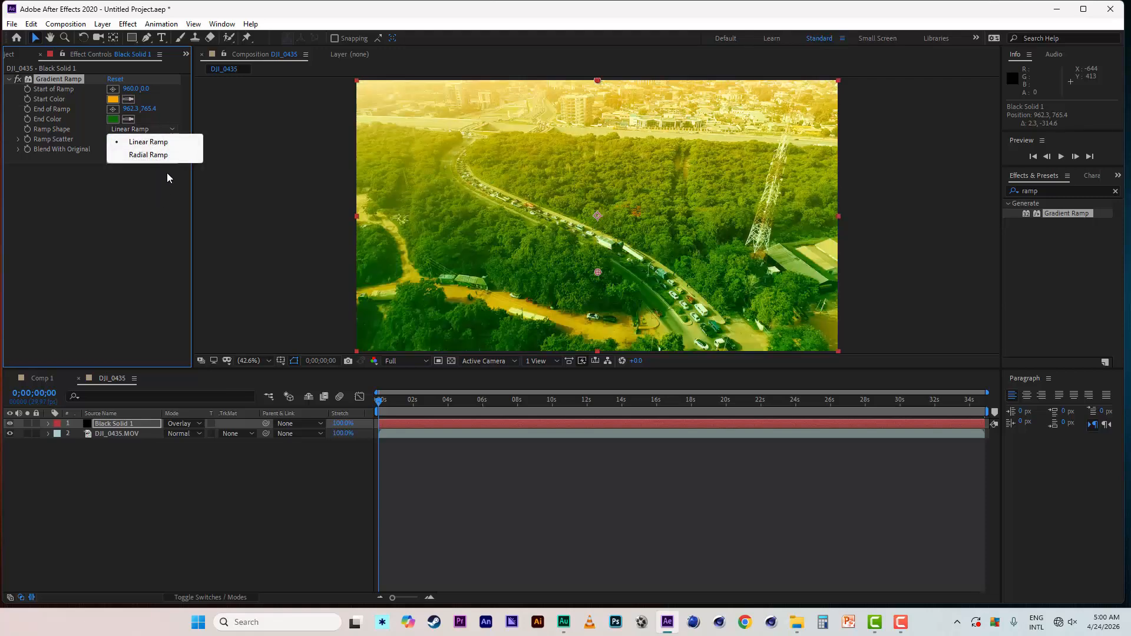
click(150, 155)
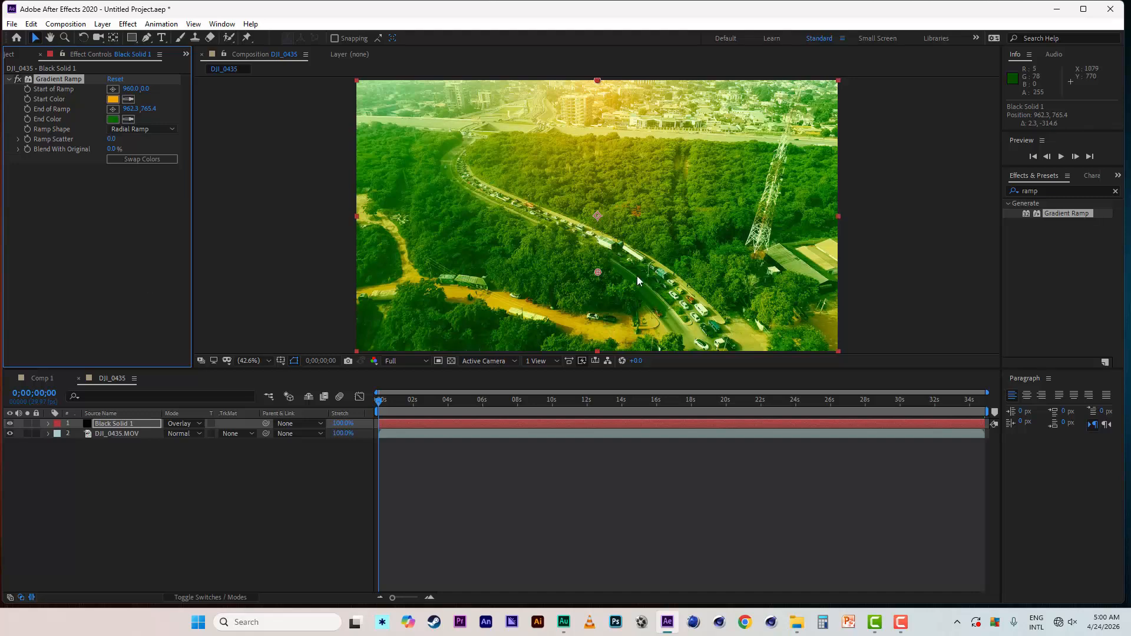
drag(599, 273, 763, 308)
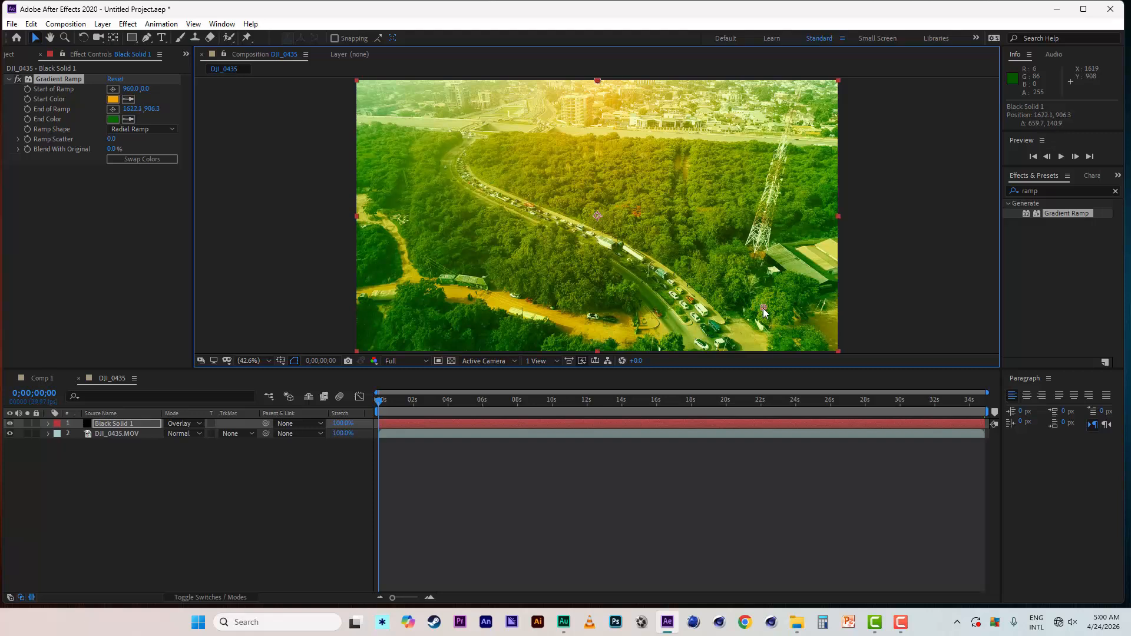
- Try light blue 79E1FF as the Gradient Ramp's Start Color and cancel the change
click(114, 100)
drag(169, 306, 101, 289)
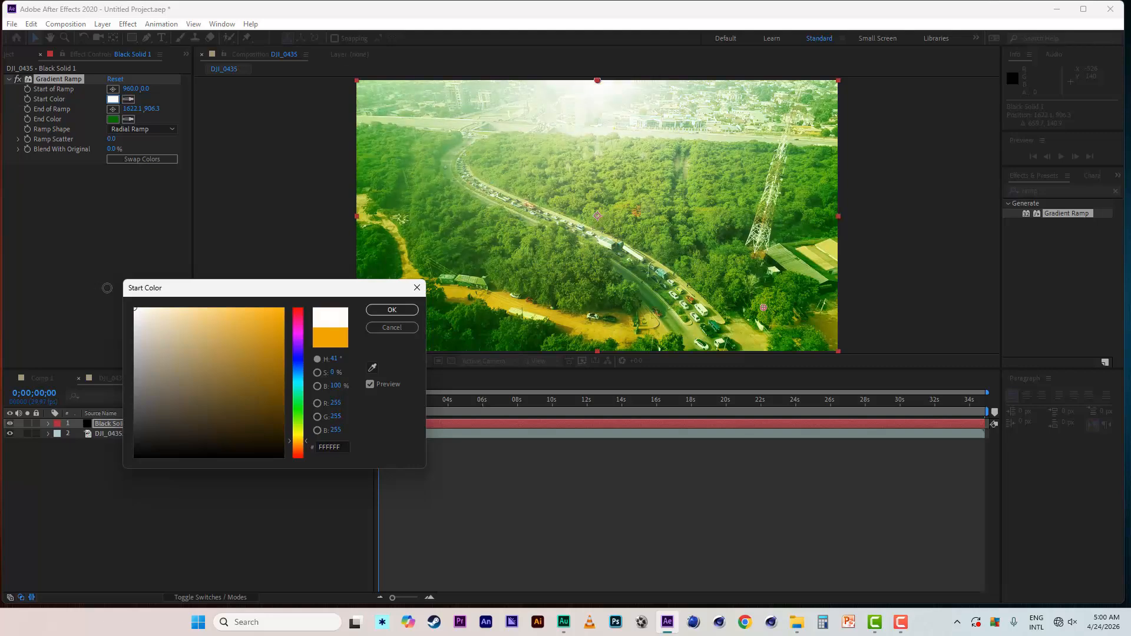
click(298, 379)
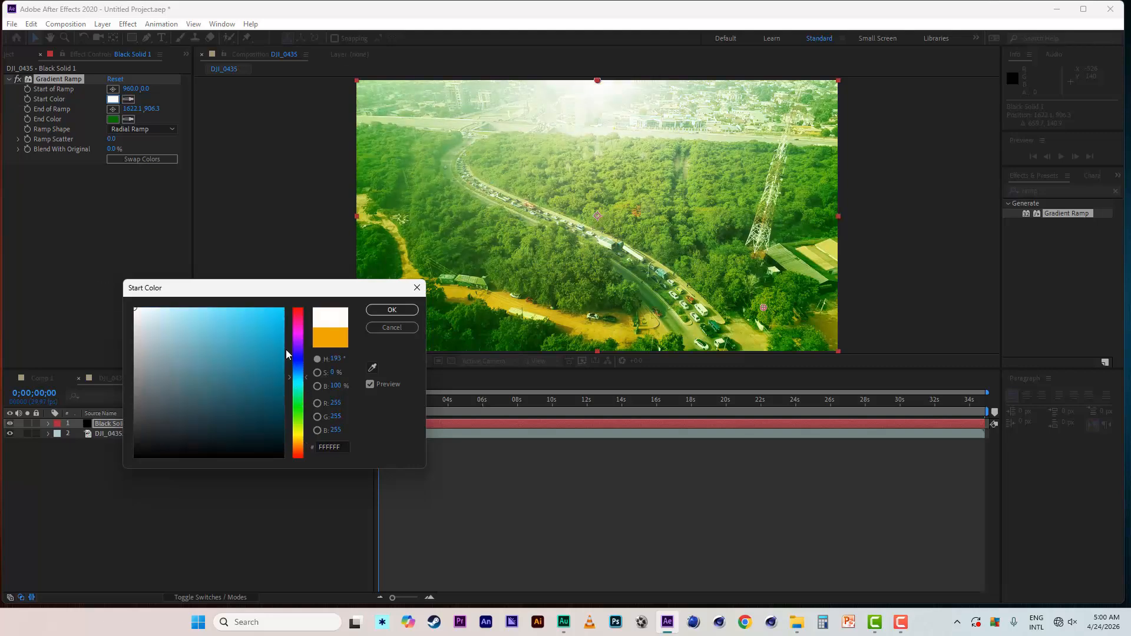
click(284, 309)
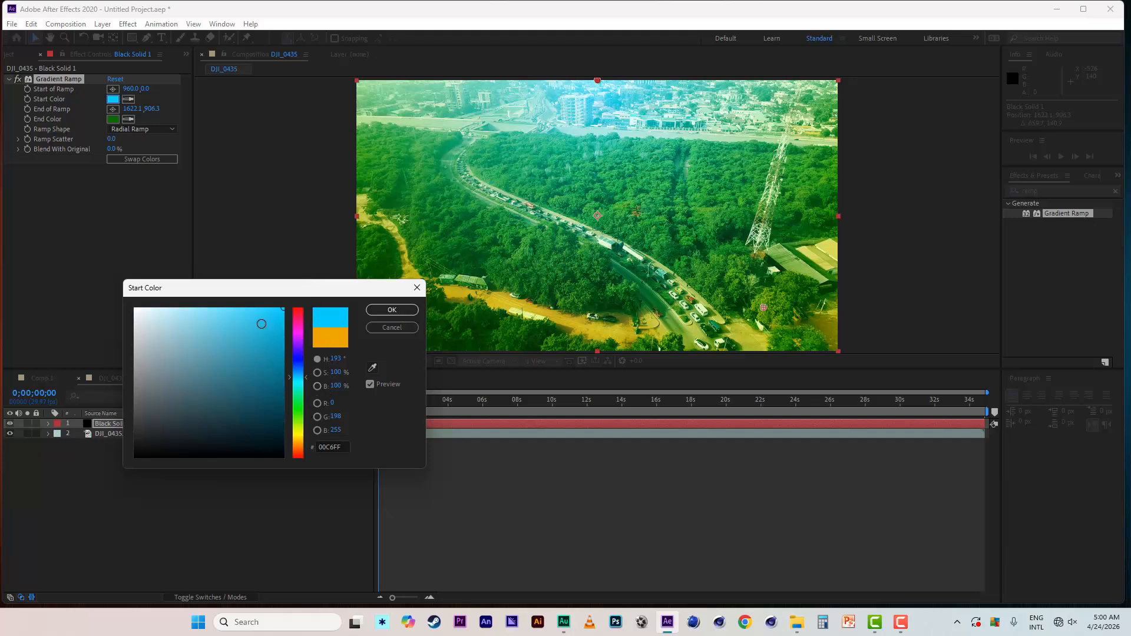
drag(262, 311, 213, 304)
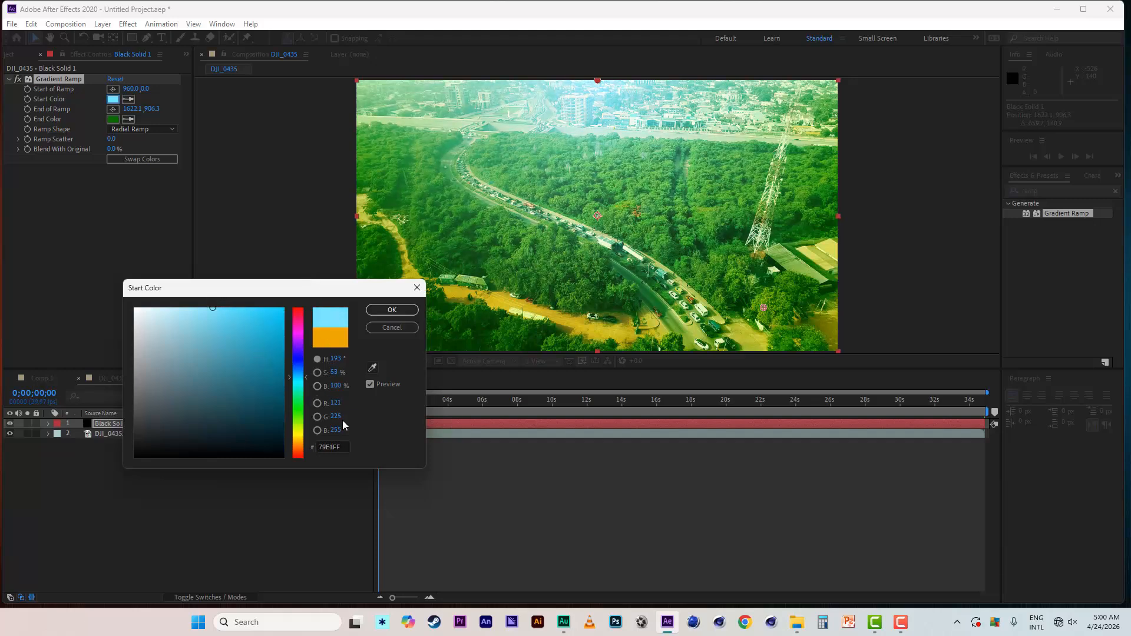
click(391, 328)
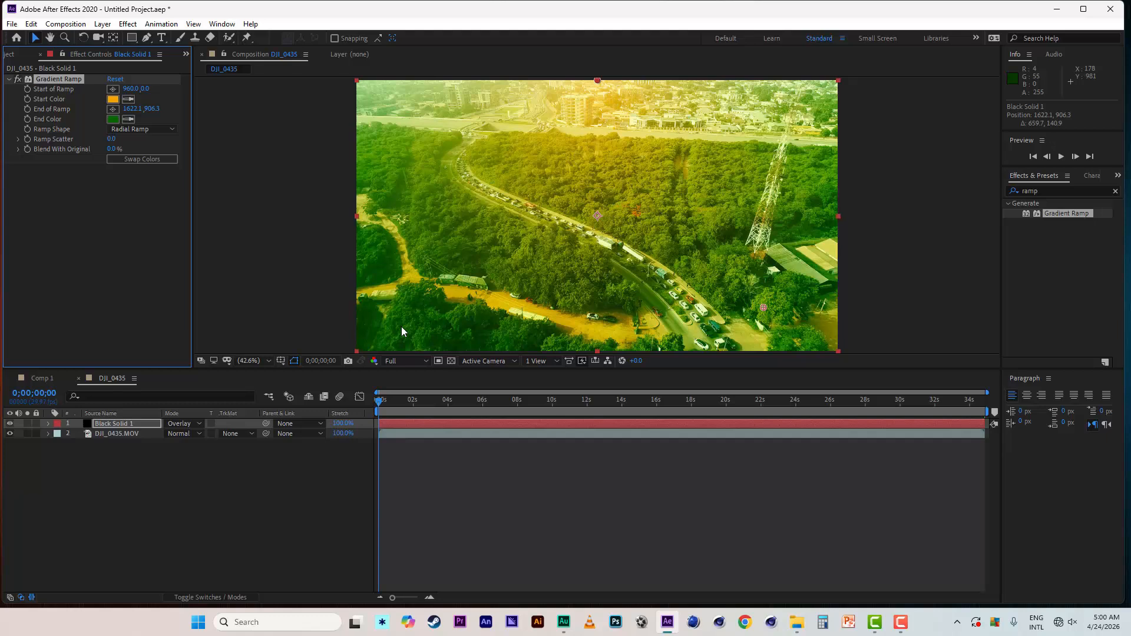
- Delete the Black Solid 1 layer and add a new adjustment layer above the drone footage
click(140, 425)
key(Delete)
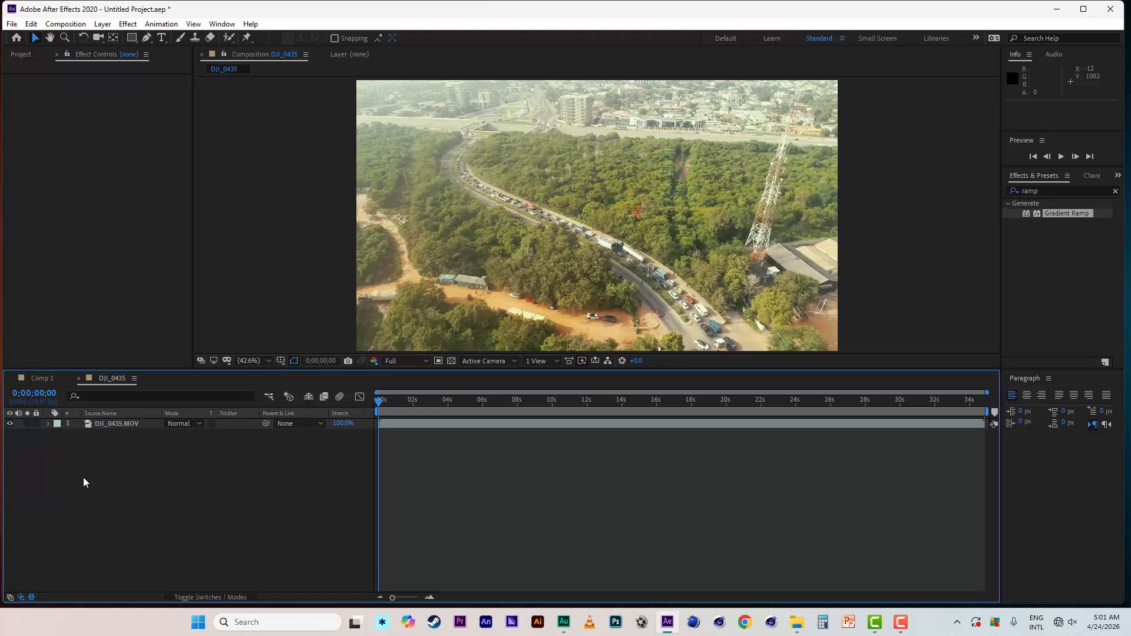
right_click(116, 461)
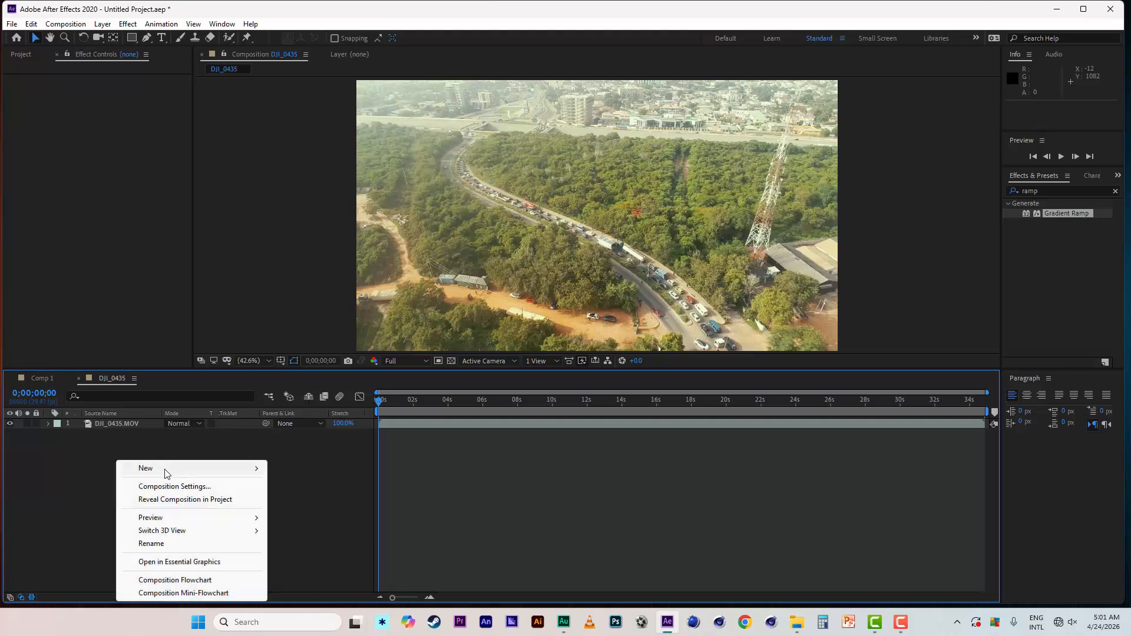
mouse_move(166, 469)
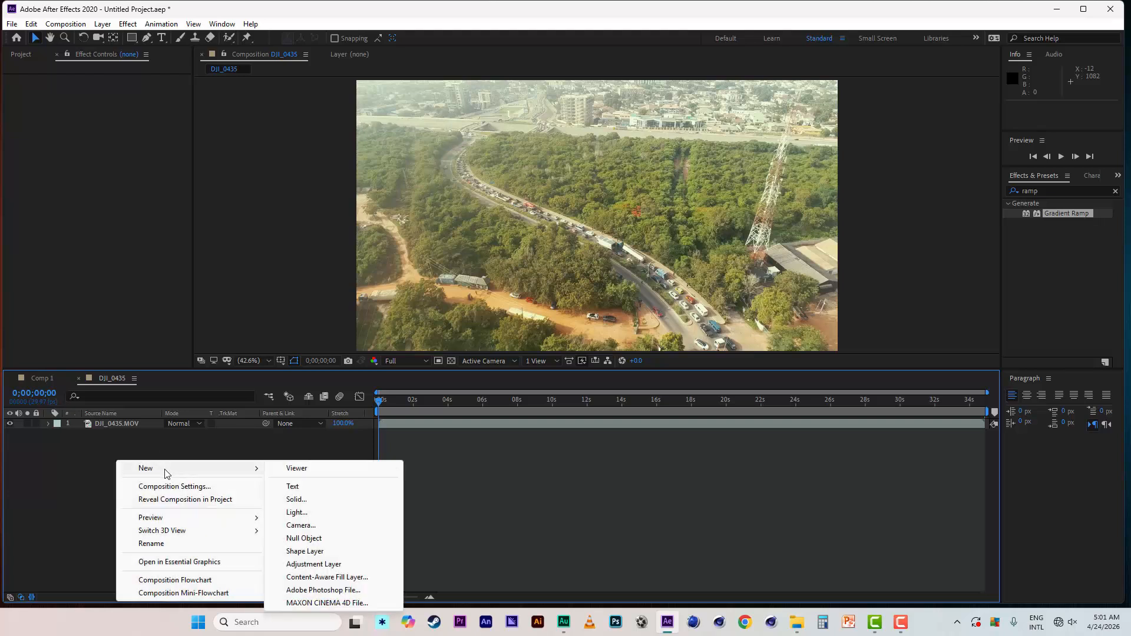
click(333, 566)
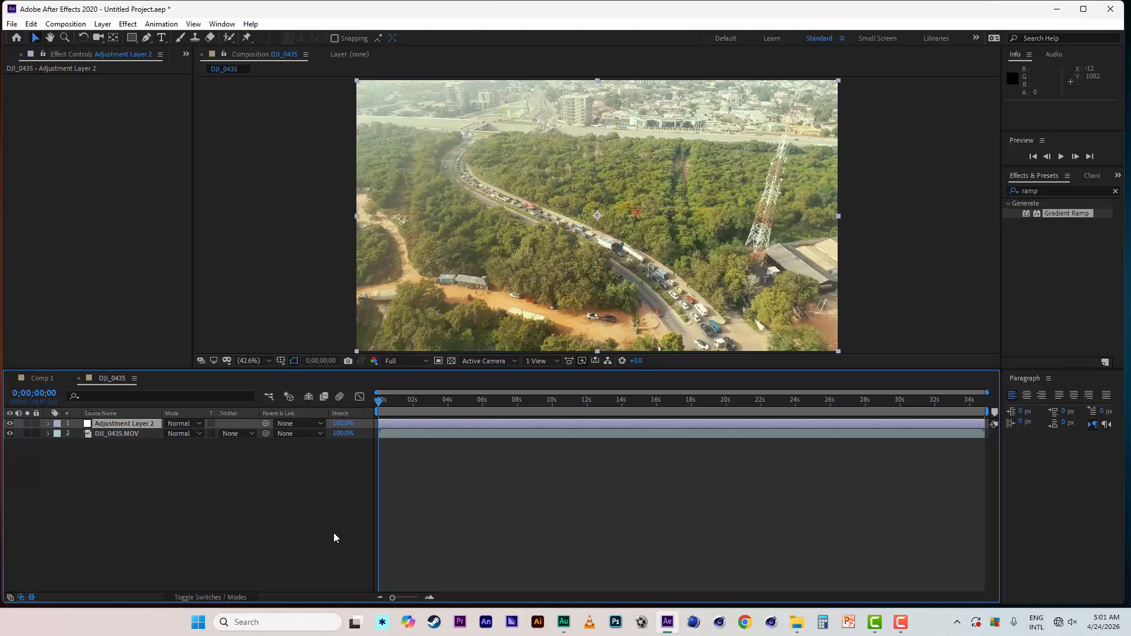
- Apply the Lumetri Color effect to the adjustment layer and expand its Basic Correction settings
click(128, 25)
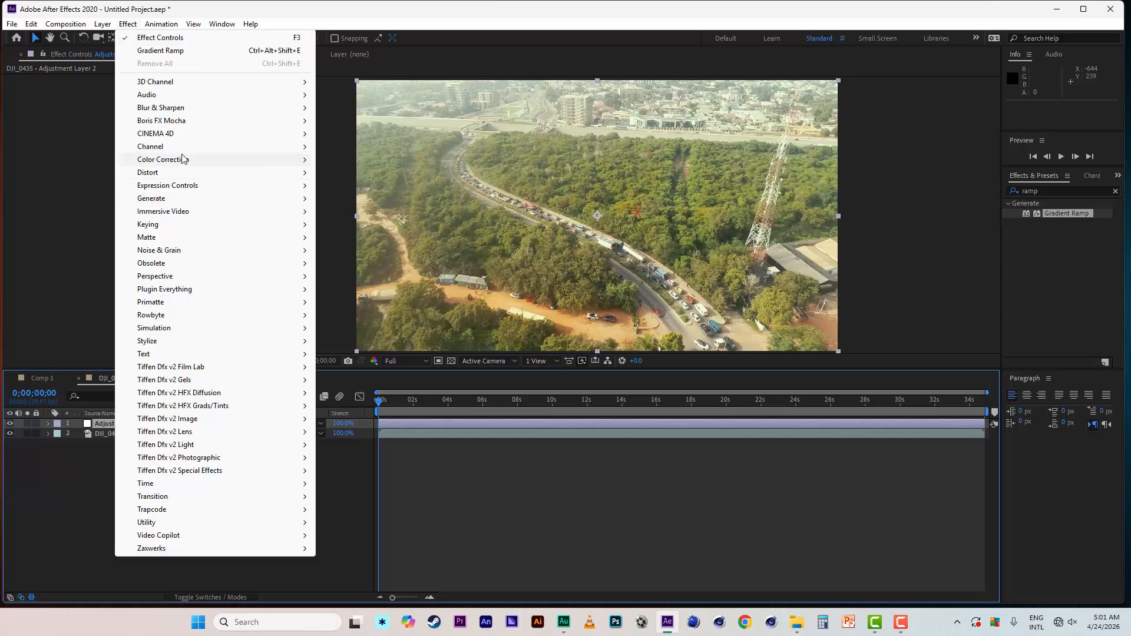
mouse_move(182, 159)
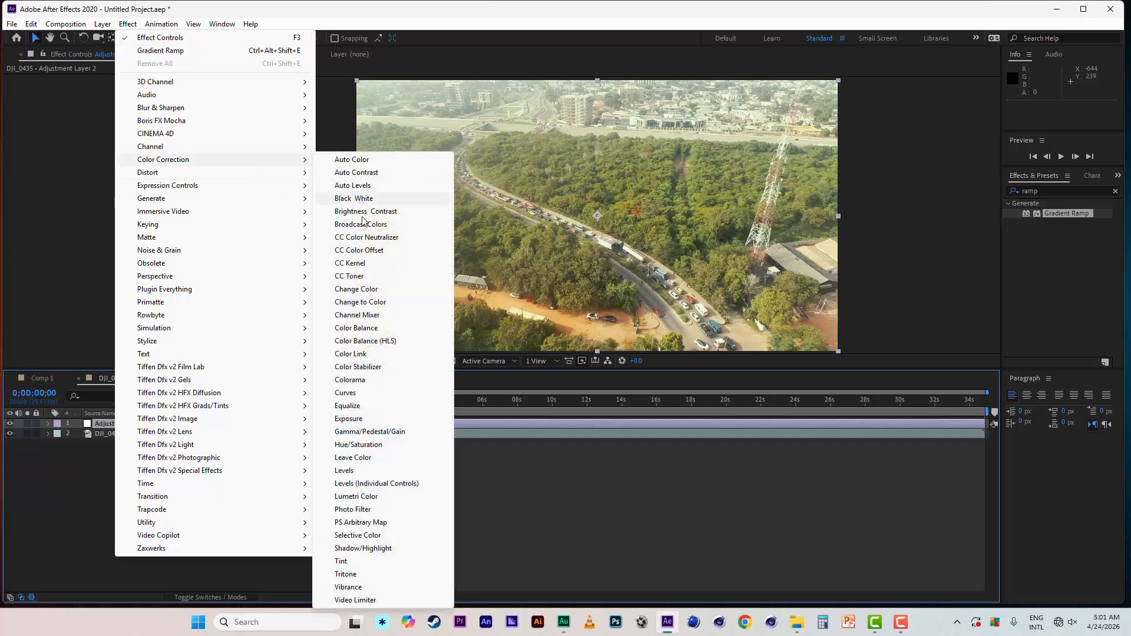
click(356, 497)
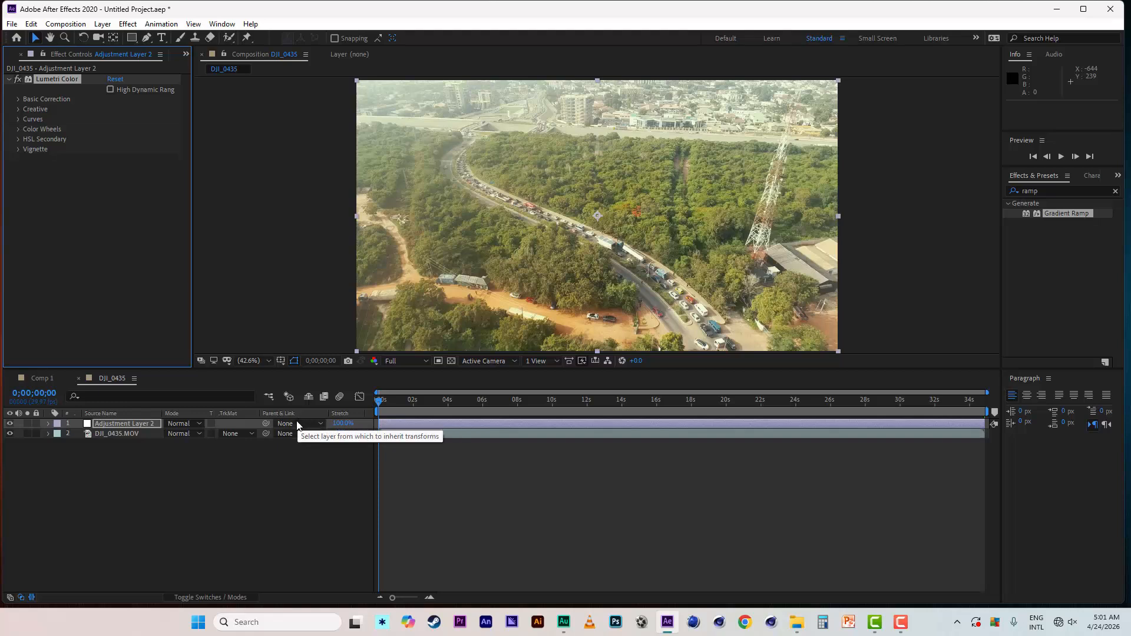
click(16, 99)
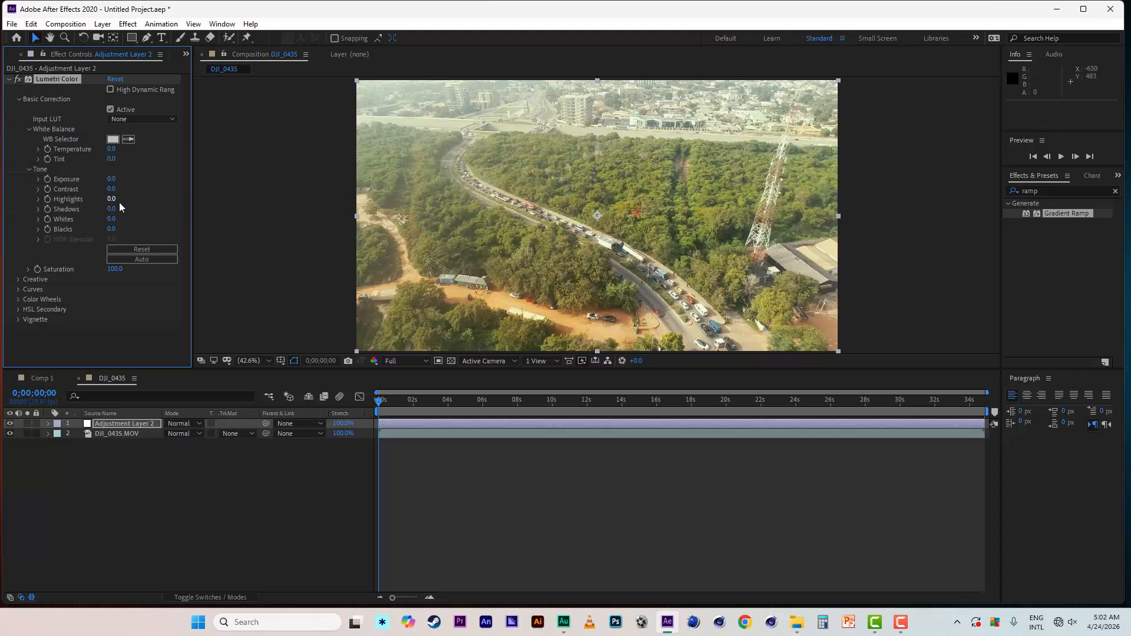
- Lower the Lumetri Color Highlights to -50
drag(118, 202, 83, 201)
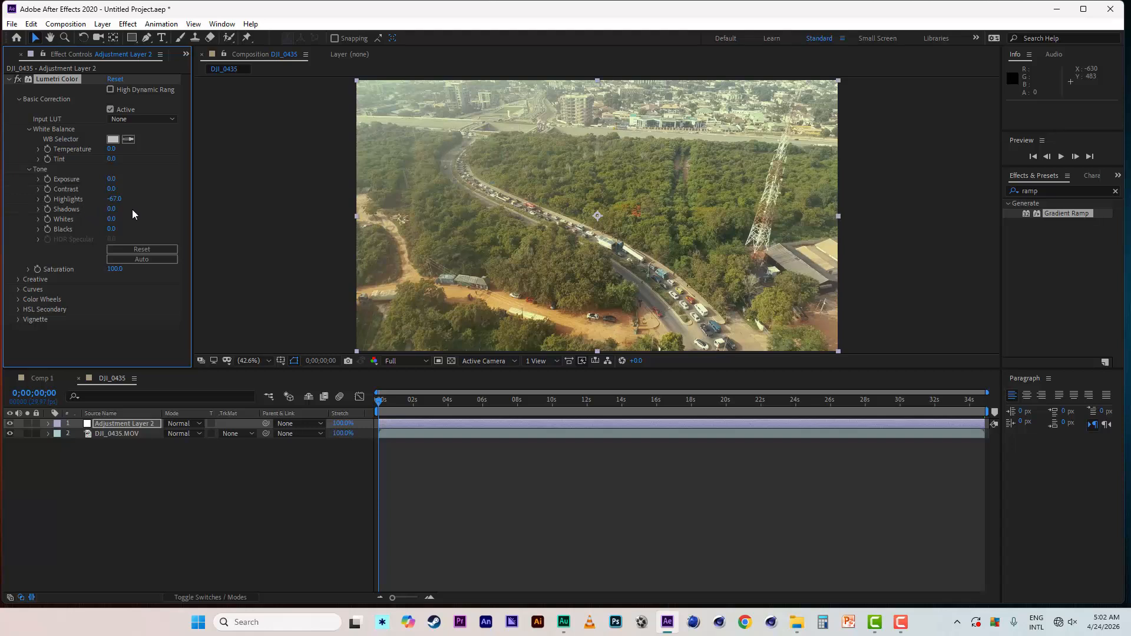
click(114, 199)
key(BackSpace)
text(-50)
click(136, 328)
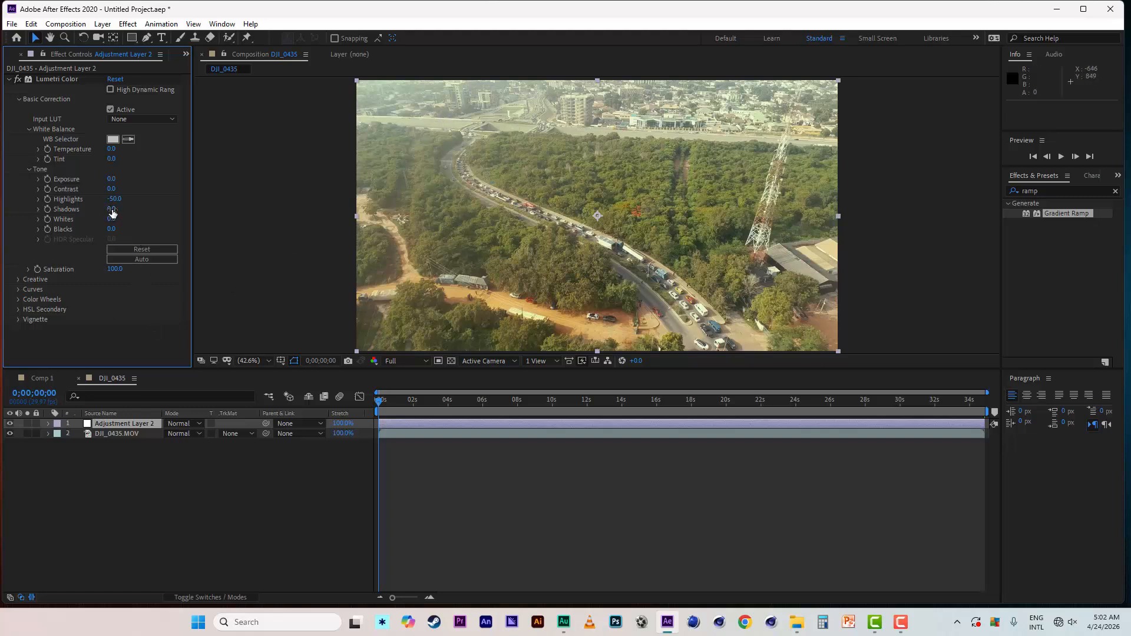
- Lower the Lumetri Color Shadows to about -30 and set Highlights to -60
drag(112, 213, 97, 211)
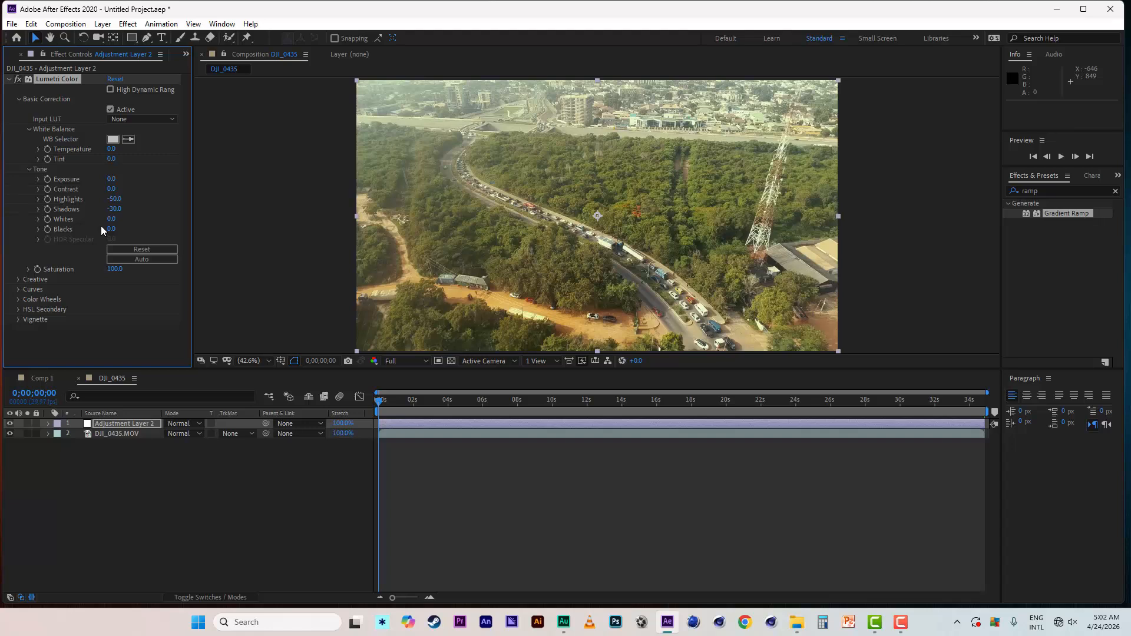
click(116, 200)
key(BackSpace)
text(-60)
key(Return)
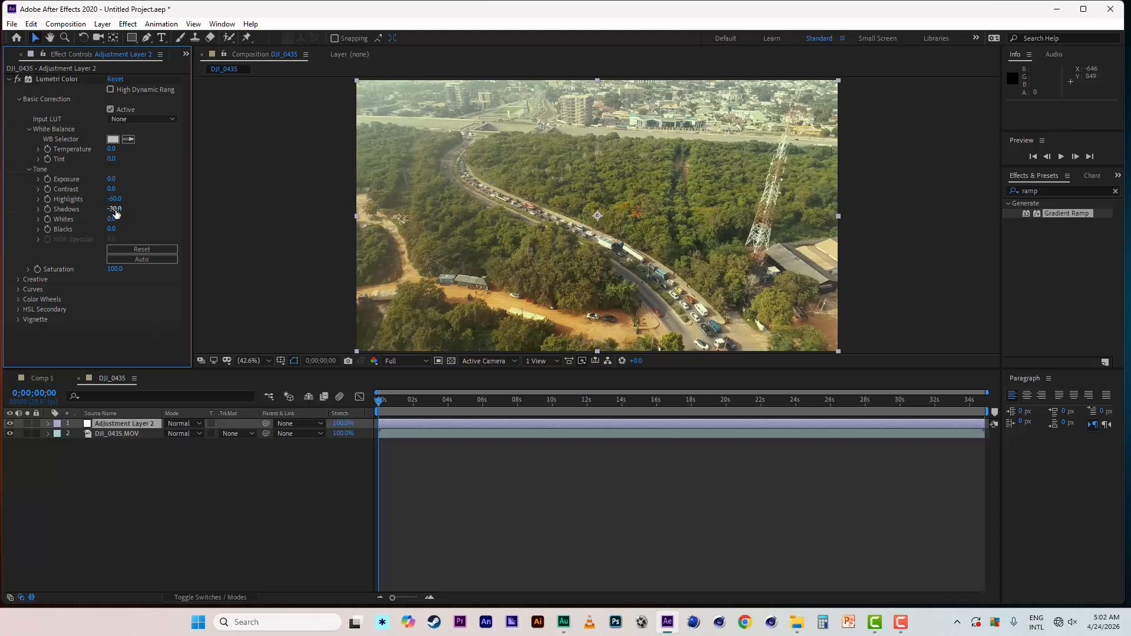
- Set the Lumetri Color Shadows to -70 and toggle the effect off and on to compare the grade
drag(116, 214, 103, 211)
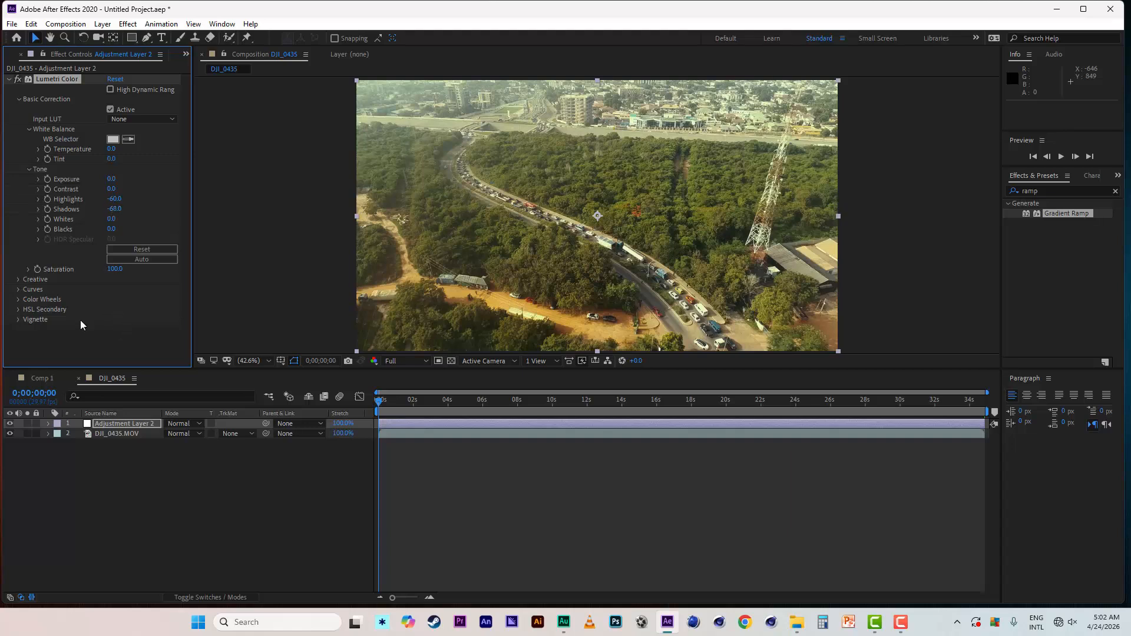
click(113, 210)
key(BackSpace)
text(-70)
key(Return)
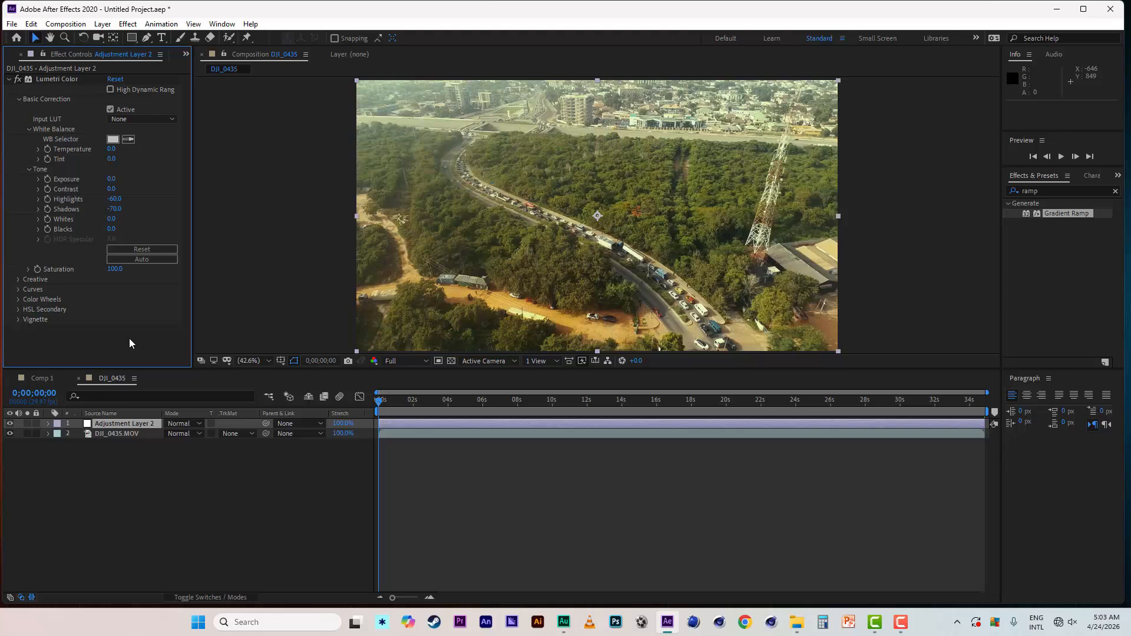
click(17, 80)
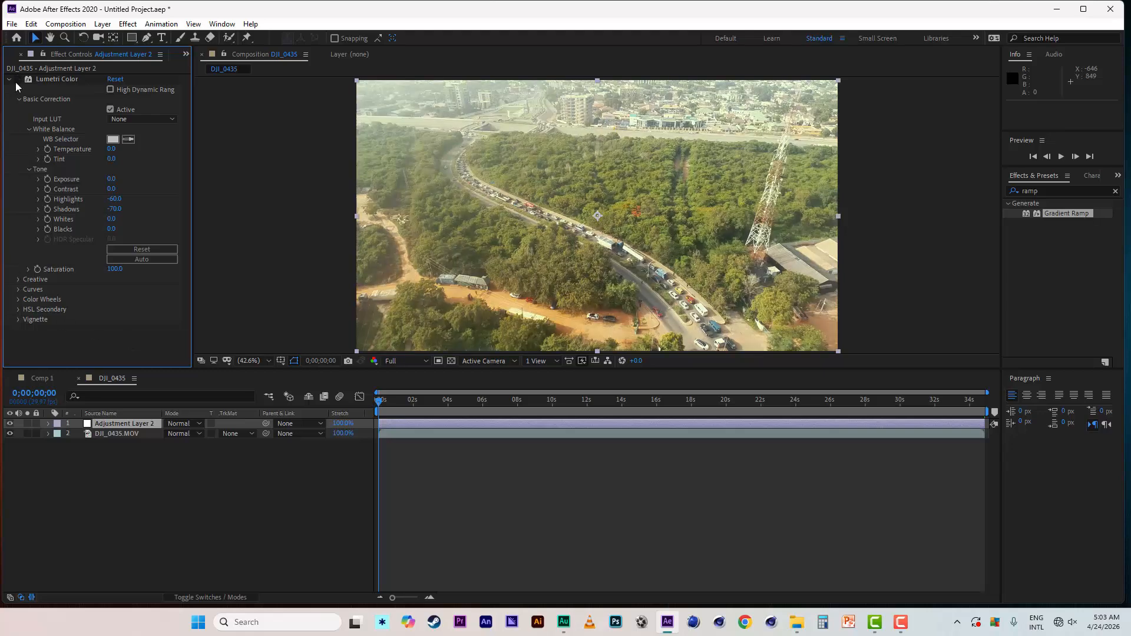
click(17, 81)
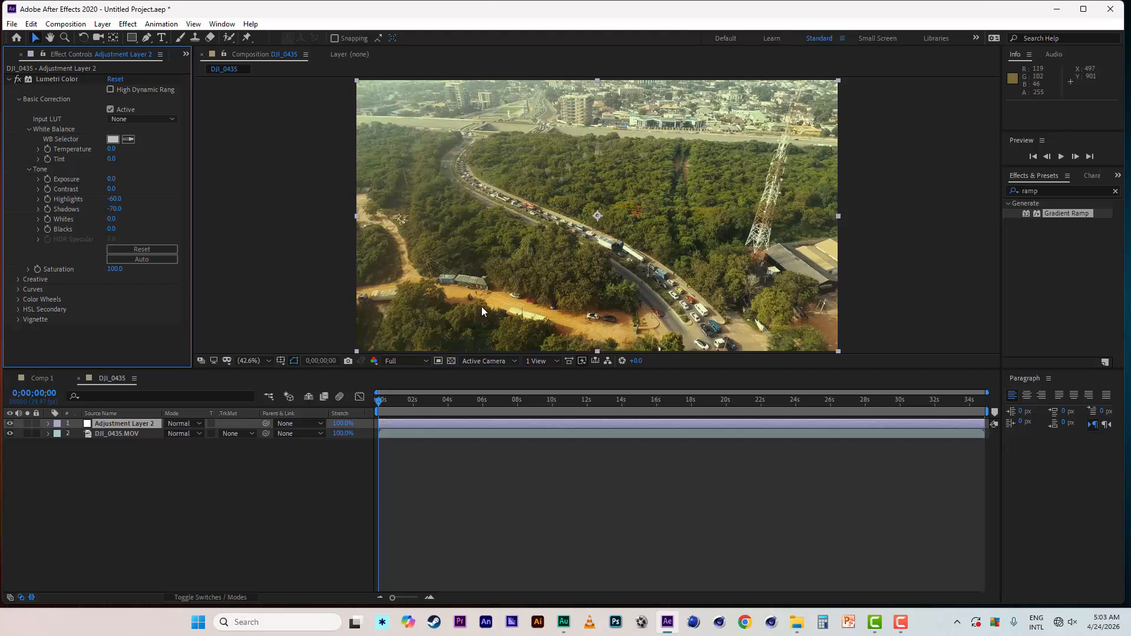
- Set the Lumetri Color Exposure to 0.5
click(111, 179)
key(BackSpace)
text(.5)
key(Return)
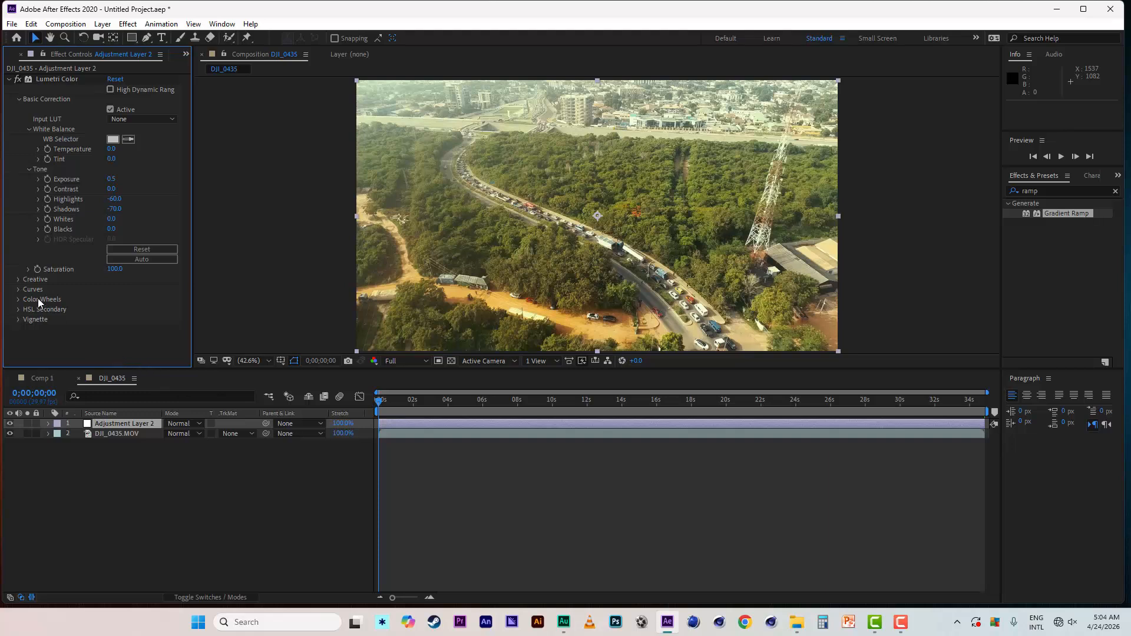
- In the Creative settings' Split Toning, shift the Highlight Tint toward orange and the Shadow Tint toward yellow-green
click(18, 280)
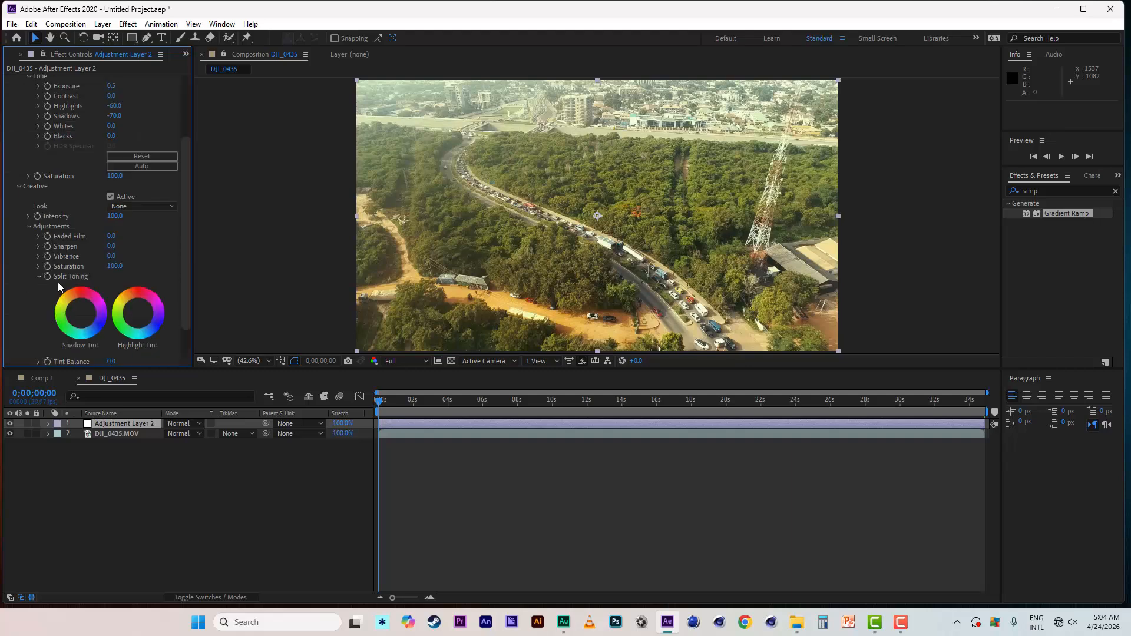
drag(186, 232, 186, 250)
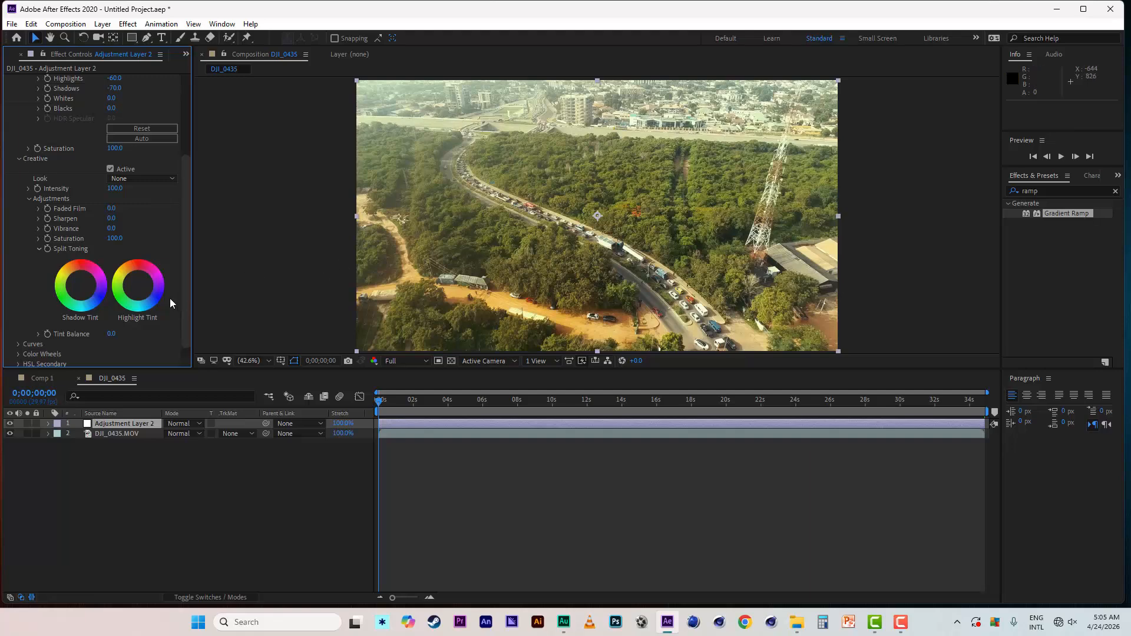
drag(136, 287, 131, 277)
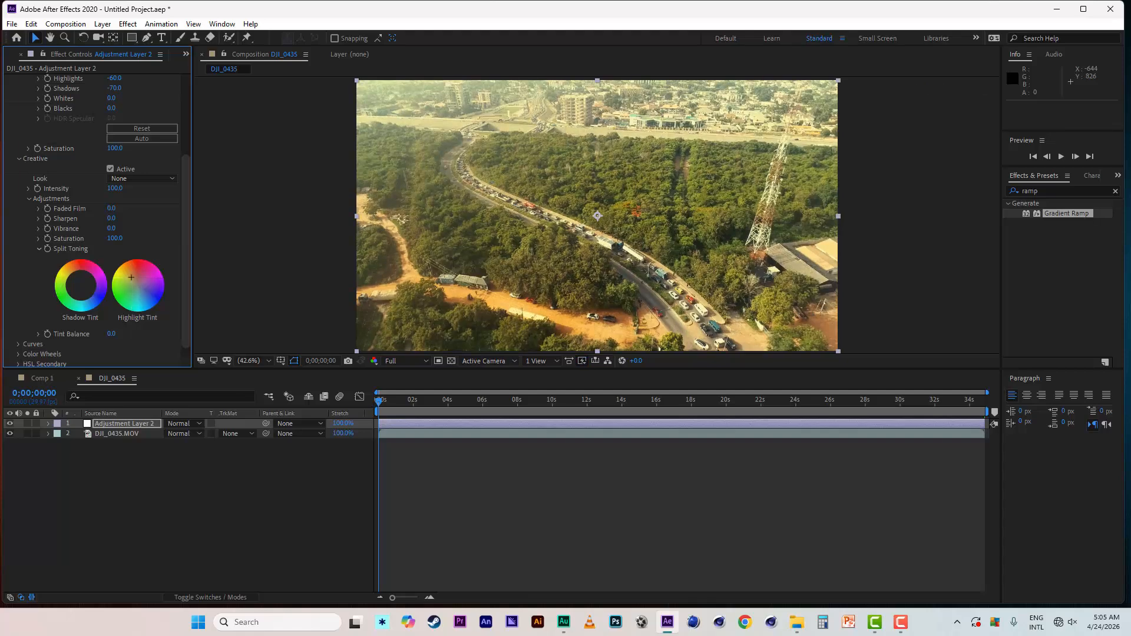
drag(238, 378, 239, 394)
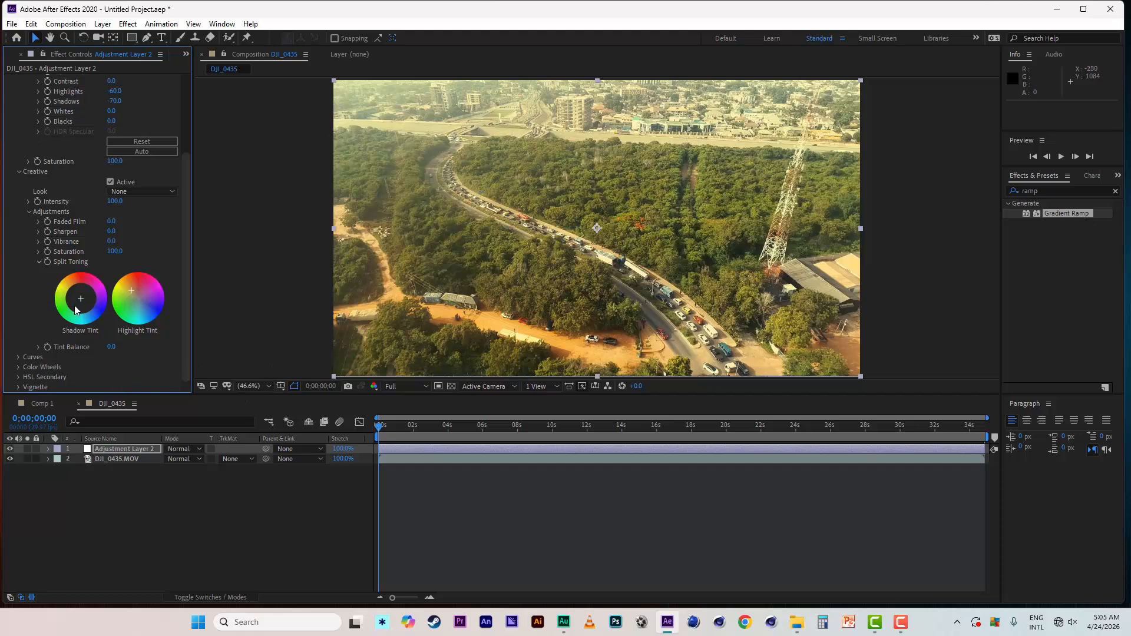
drag(81, 298, 132, 290)
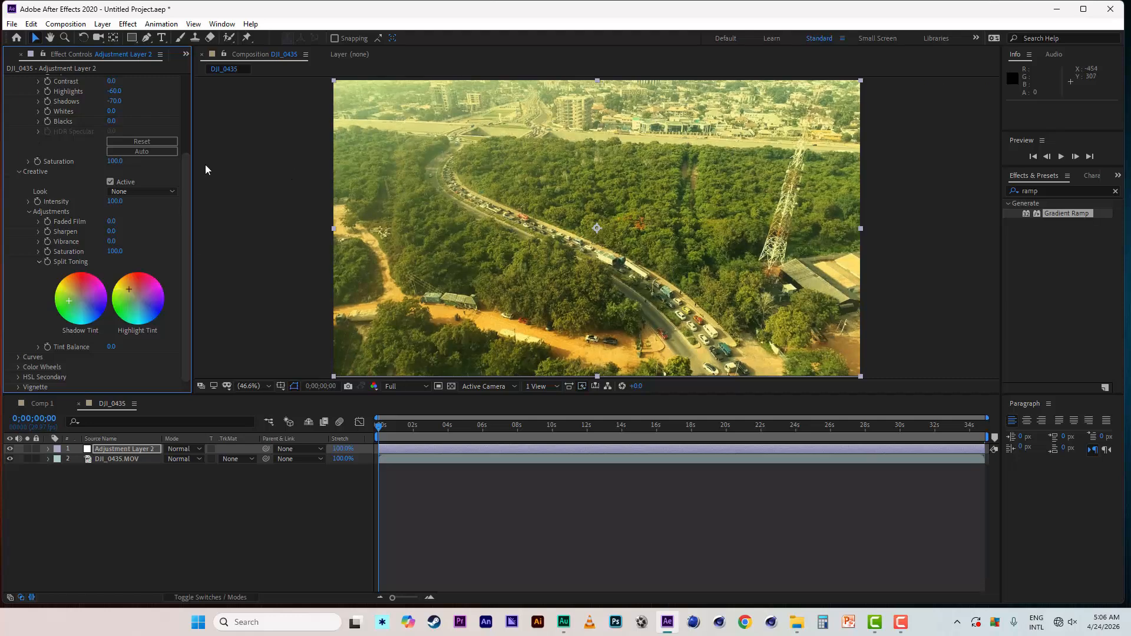
- Toggle the Lumetri Color effect off and on to compare the tinted footage with the original
drag(184, 171, 180, 72)
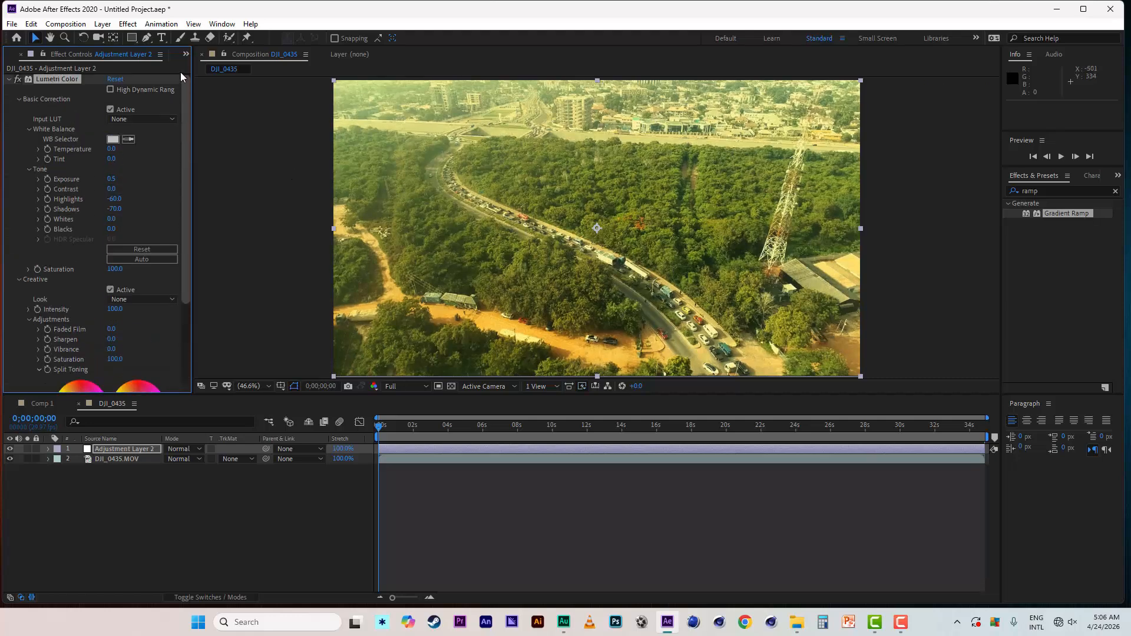
click(19, 79)
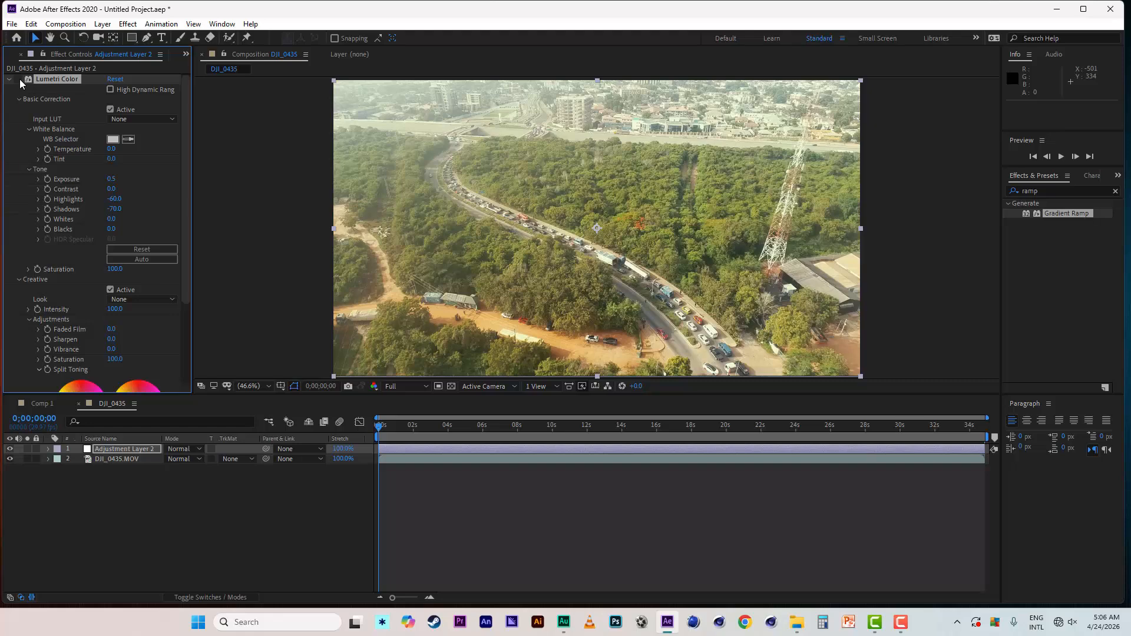
click(20, 79)
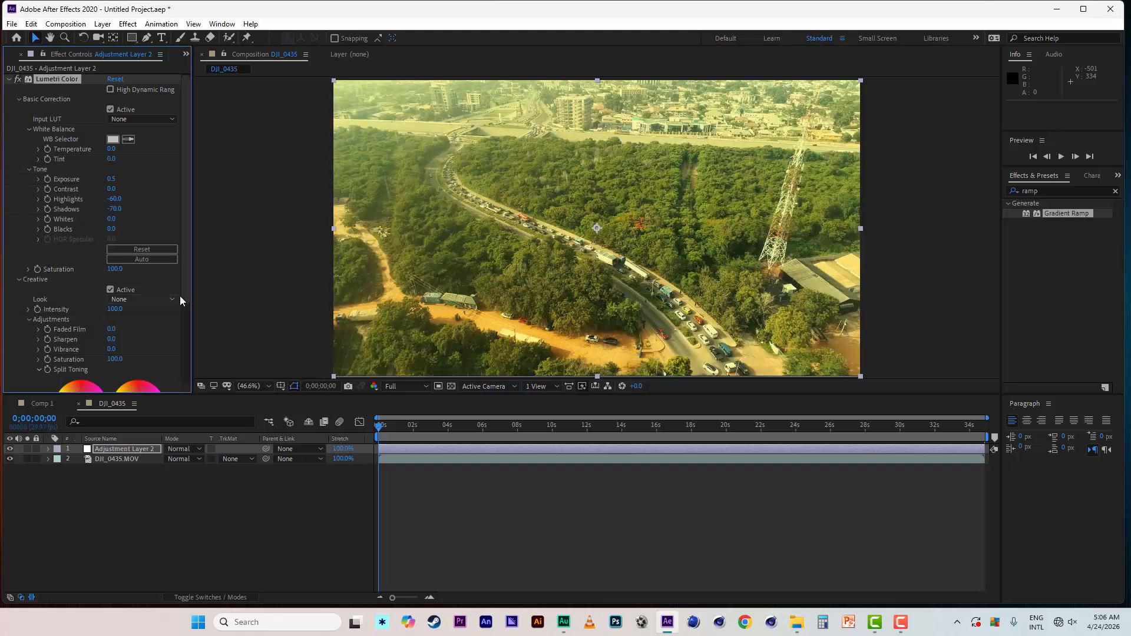
- Set the Creative Sharpen amount to 20
drag(186, 287, 186, 308)
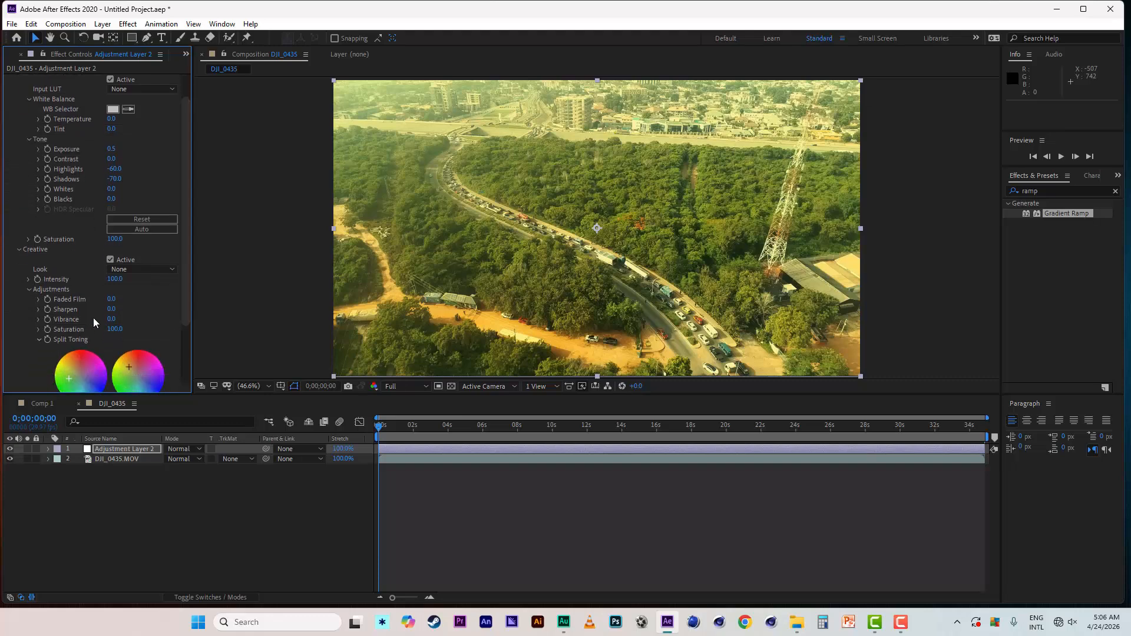
click(112, 310)
text(20)
key(Return)
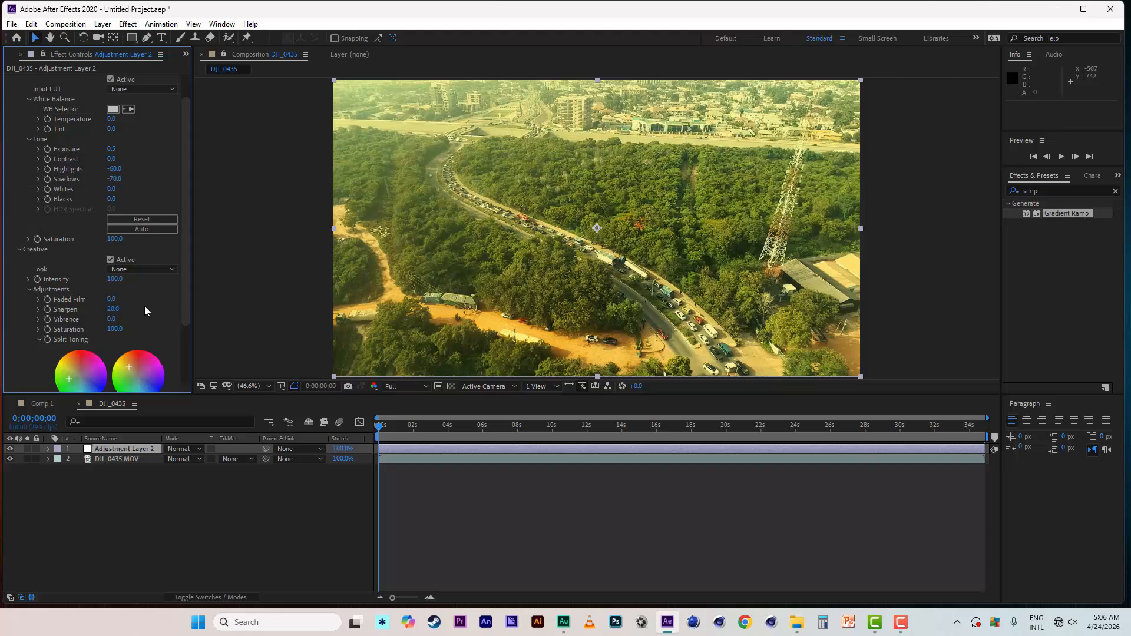
- Play back the graded footage and stop with the playhead at about 0;00;10;05
drag(189, 278, 185, 368)
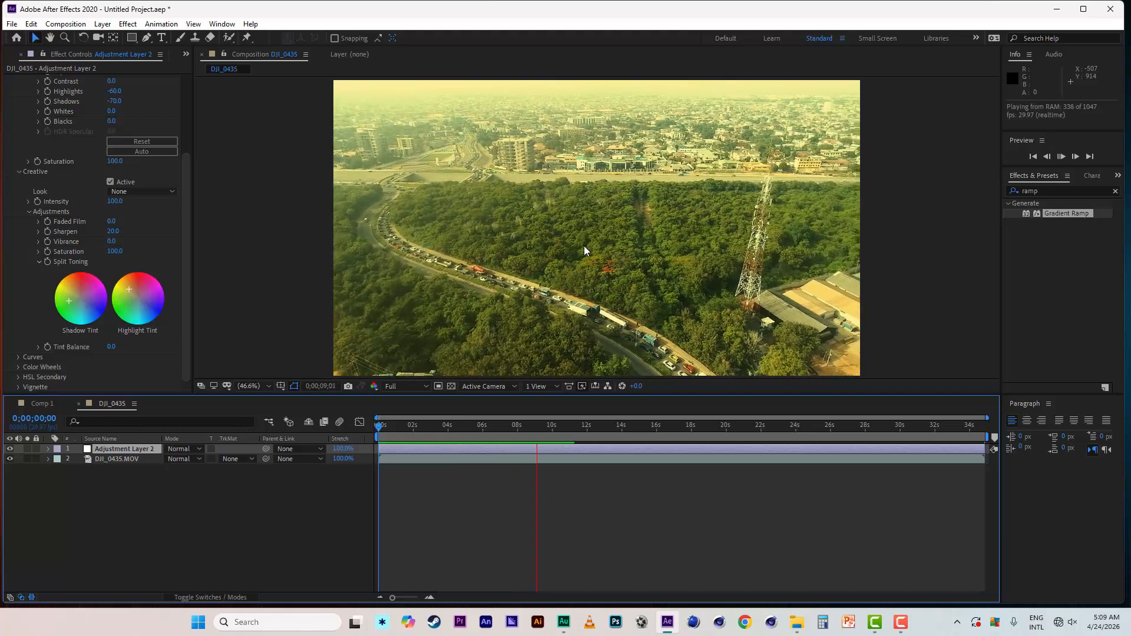
drag(188, 216, 182, 126)
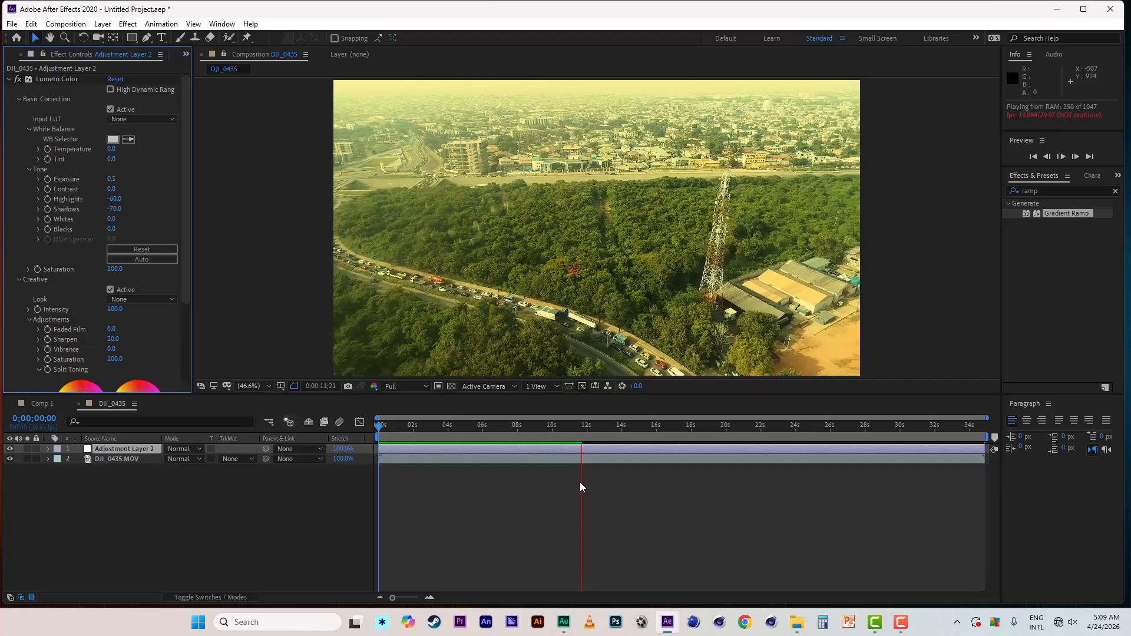
click(555, 429)
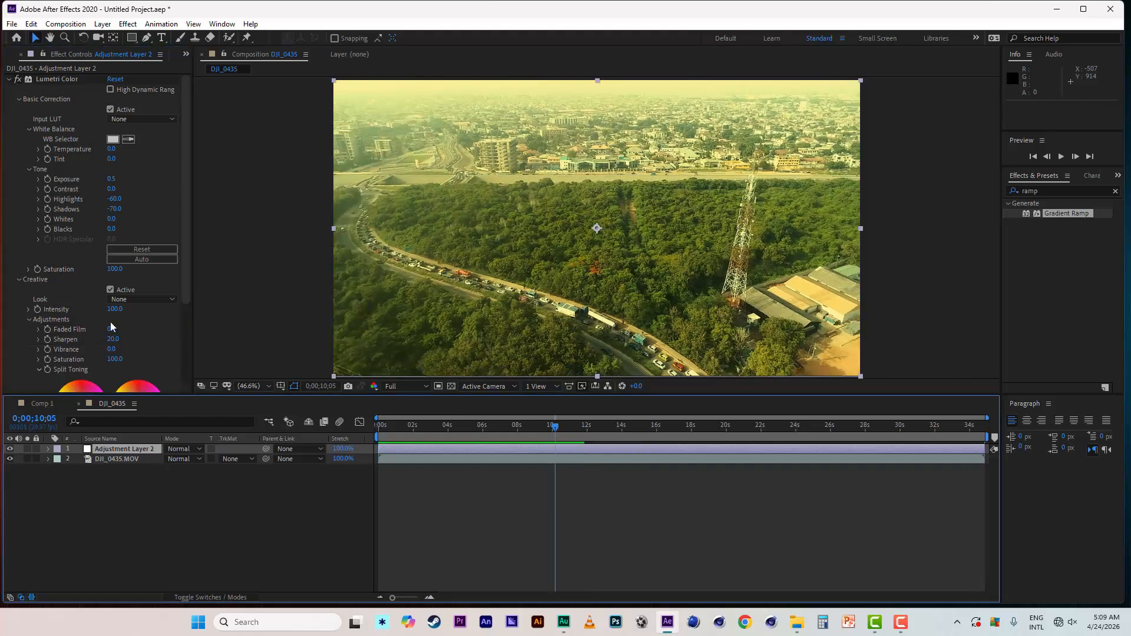
- Toggle the Lumetri Color effect off and on to compare with the original, and view the available Creative Look presets
click(18, 80)
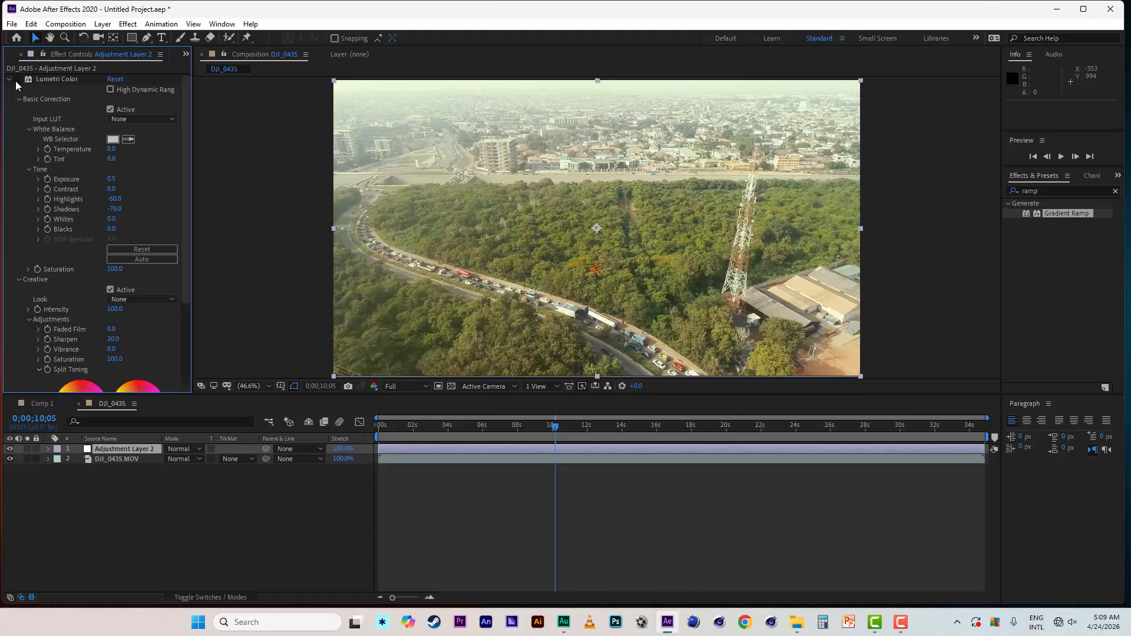
click(17, 84)
drag(185, 155, 185, 208)
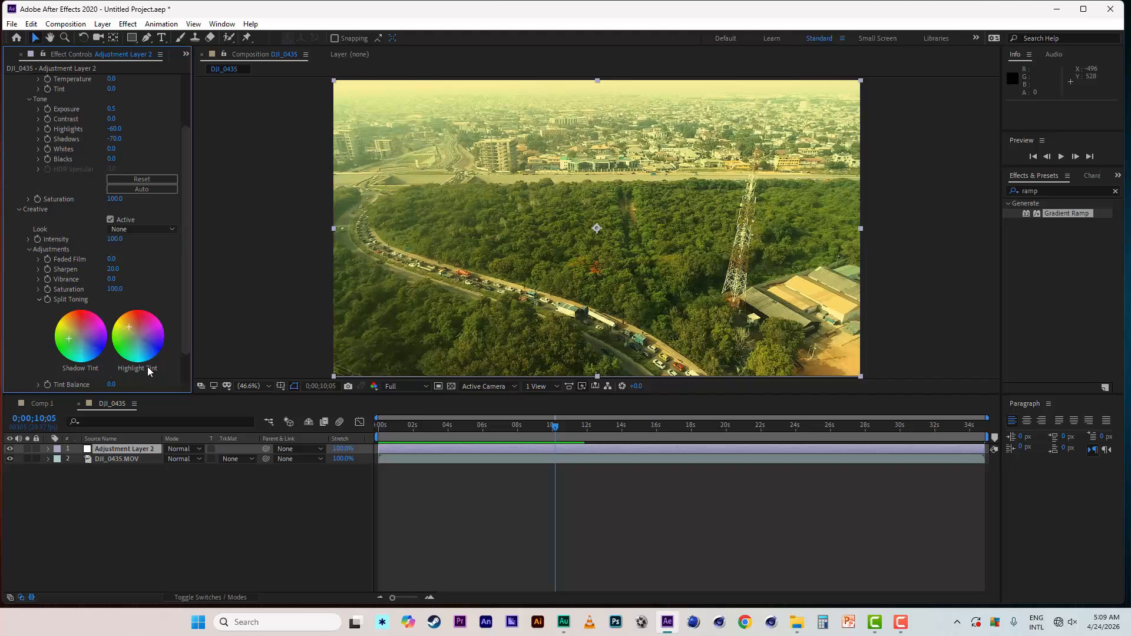
click(145, 230)
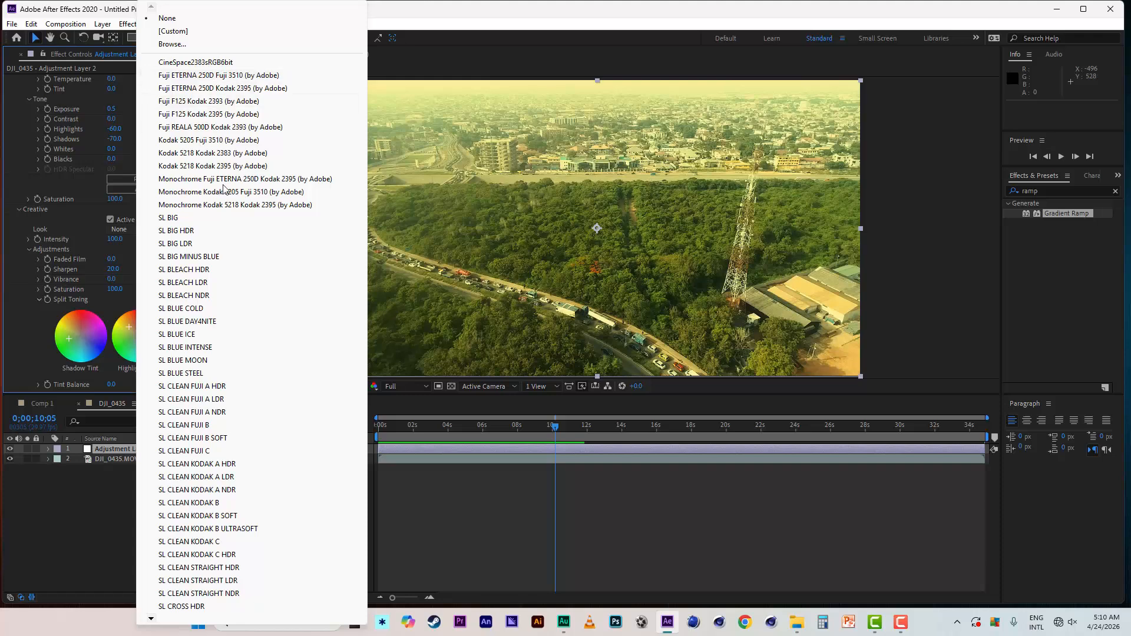
click(488, 28)
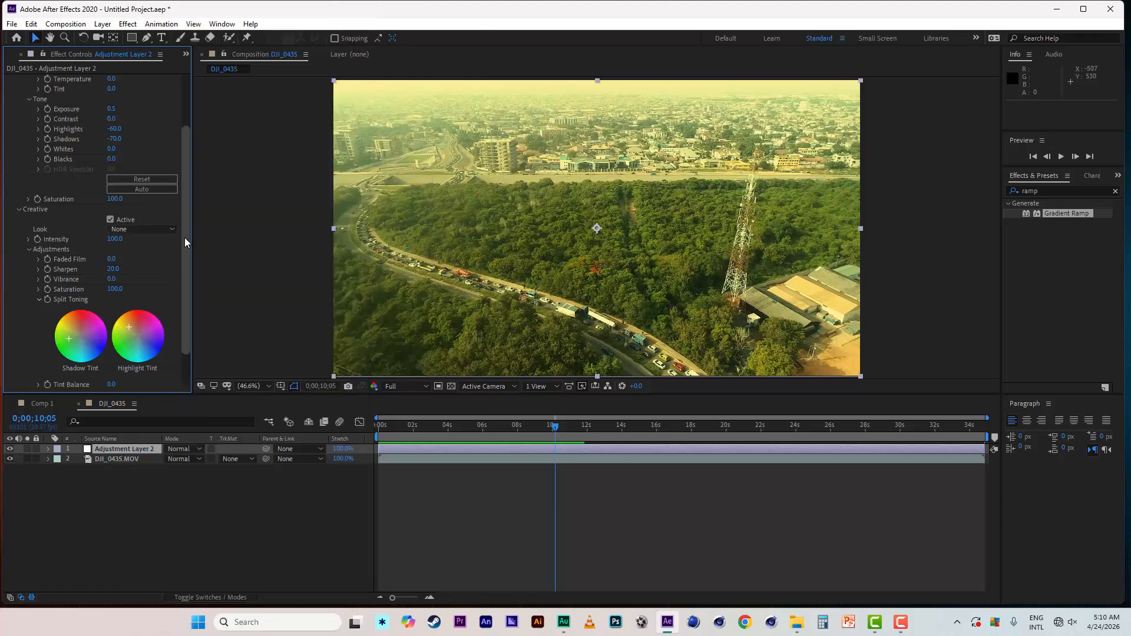
- Expand the Vignette settings of the Lumetri Color effect on the adjustment layer
drag(185, 238, 185, 285)
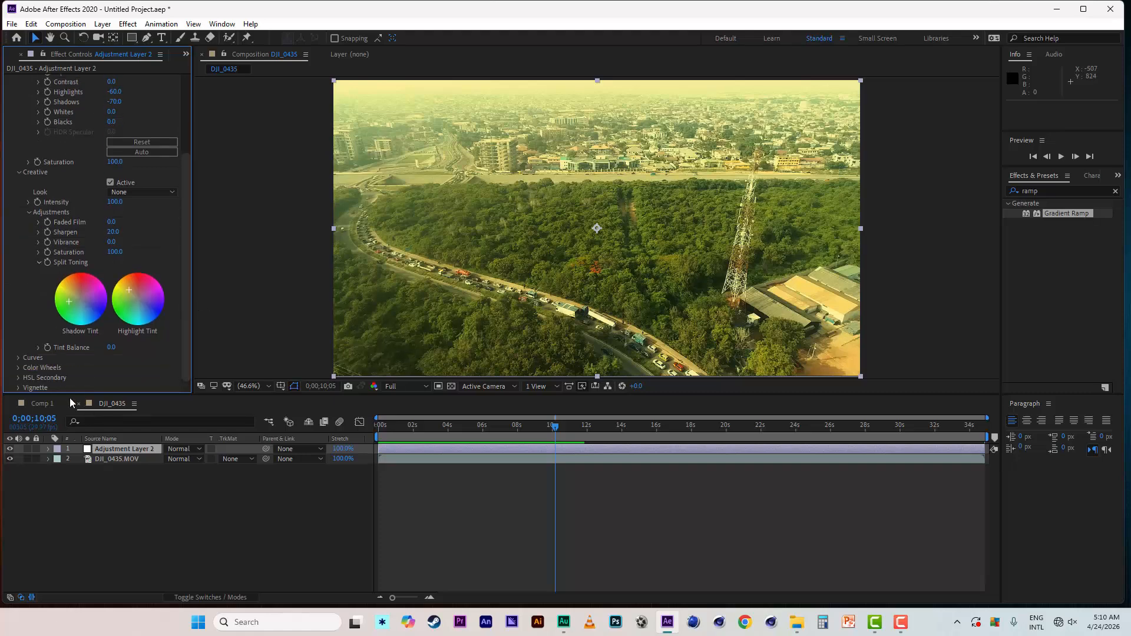
click(19, 387)
scroll(16, 388, down, 2)
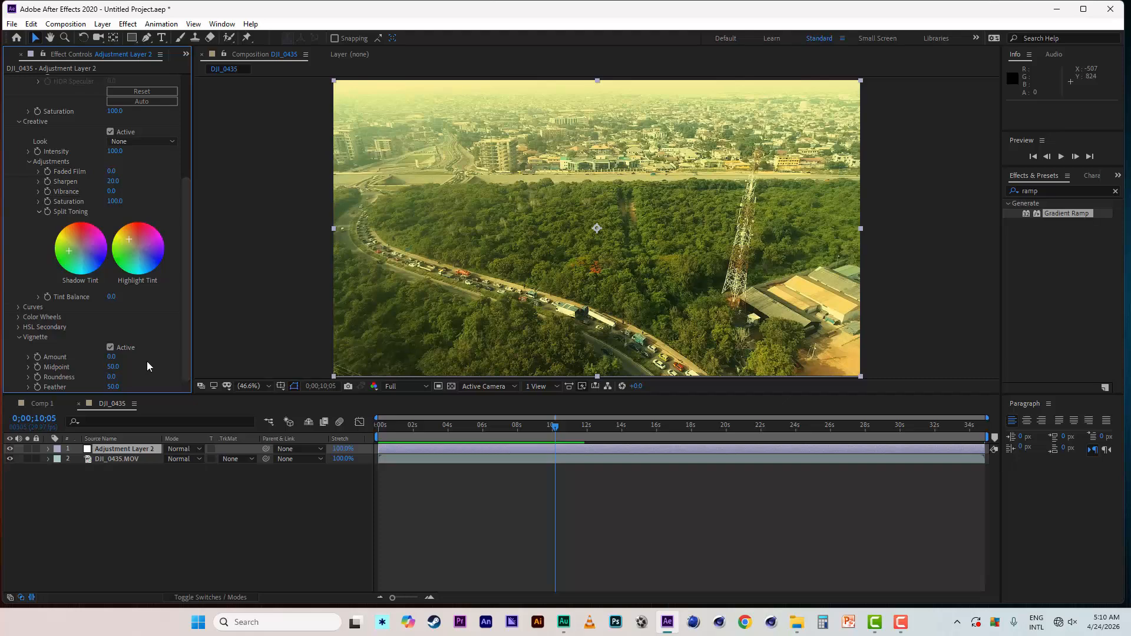
- Try a Vignette Amount of 5 for light edges and -5 for dark edges
click(112, 358)
text(10)
key(Return)
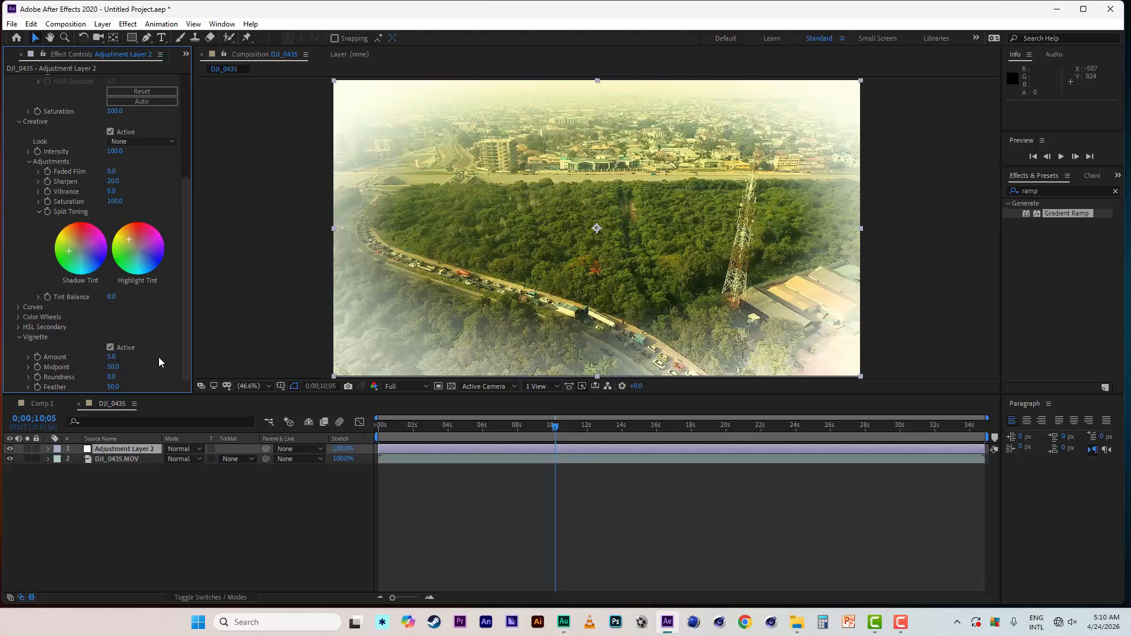
click(111, 358)
text(-5)
key(Return)
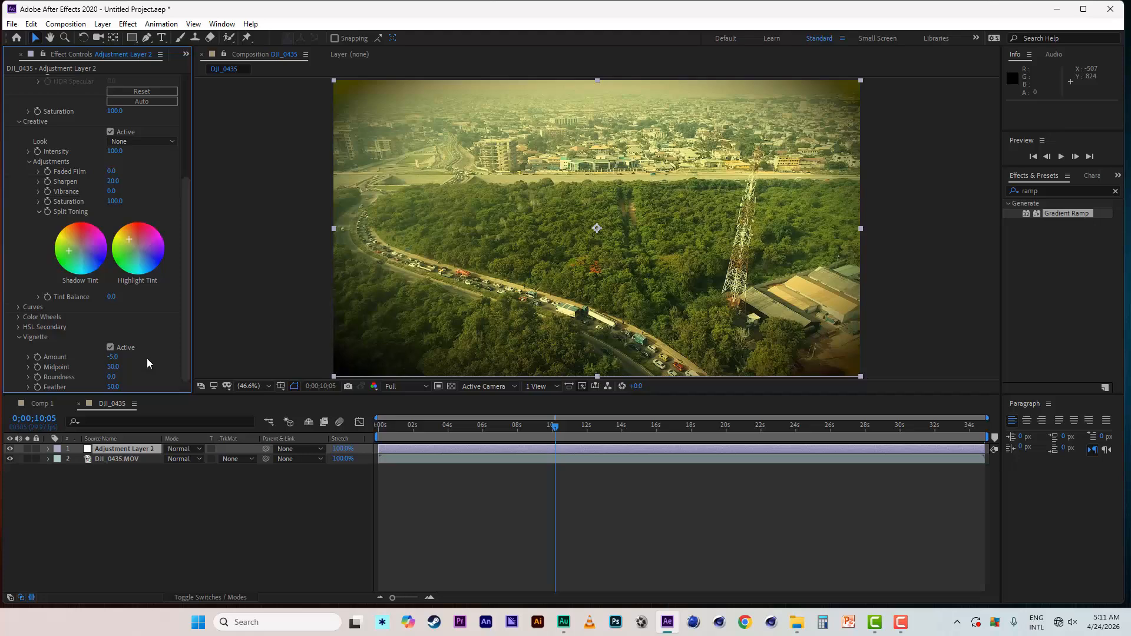
- Set the Vignette Amount to -2 and its Feather to 100
click(115, 357)
text(-2)
key(Return)
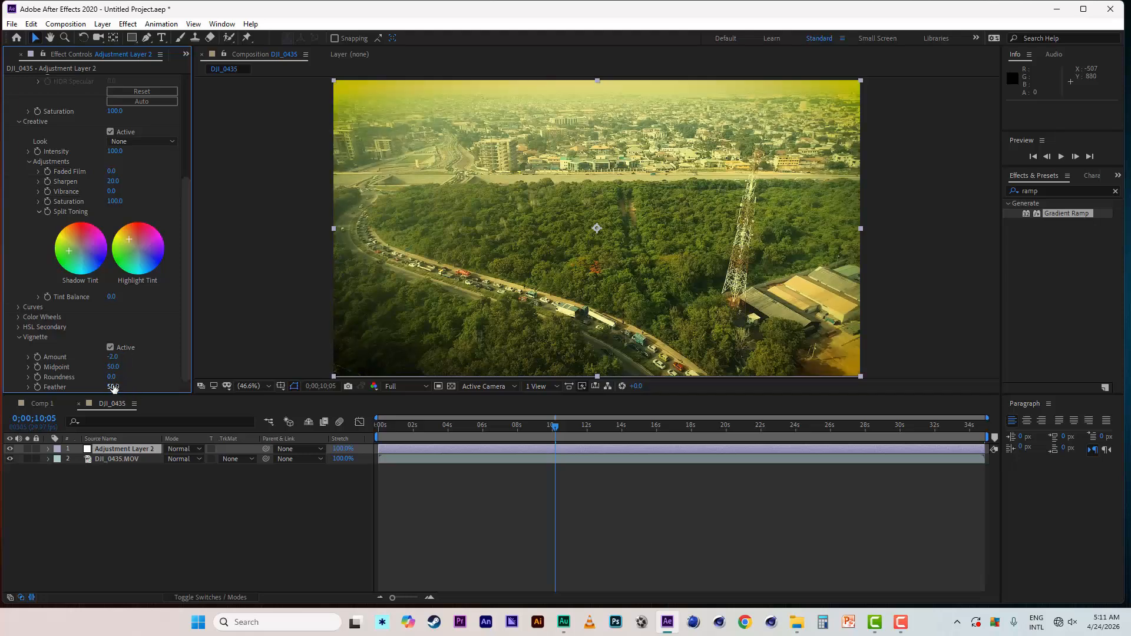
click(113, 387)
text(100)
key(Return)
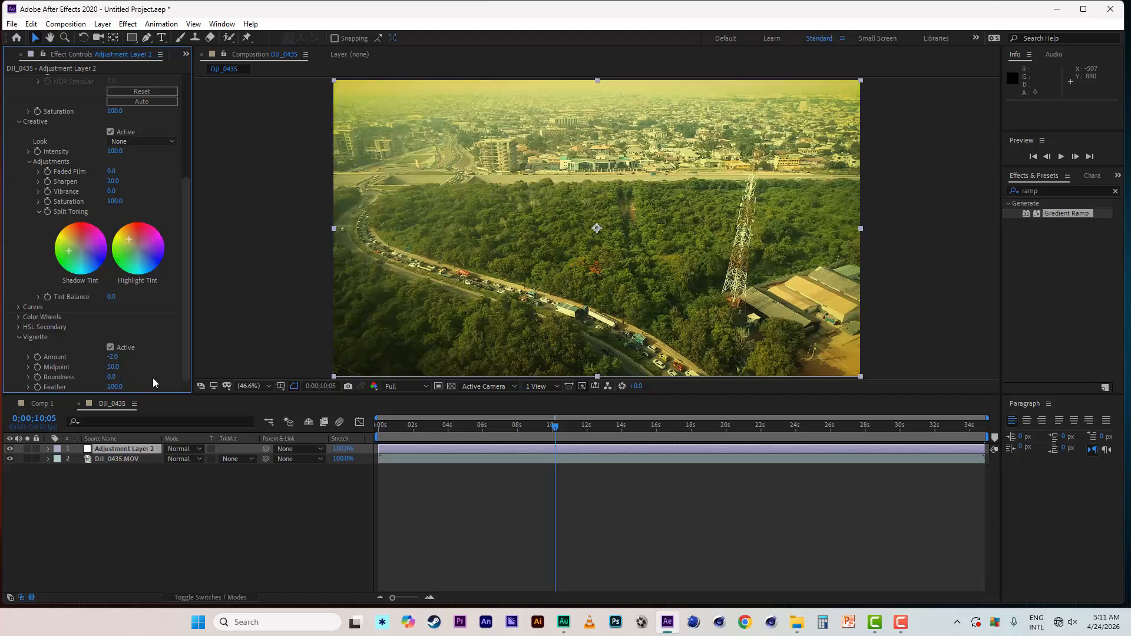
- Return the playhead to 0;00;00;00 and play back the graded footage with the vignette
drag(403, 426, 346, 425)
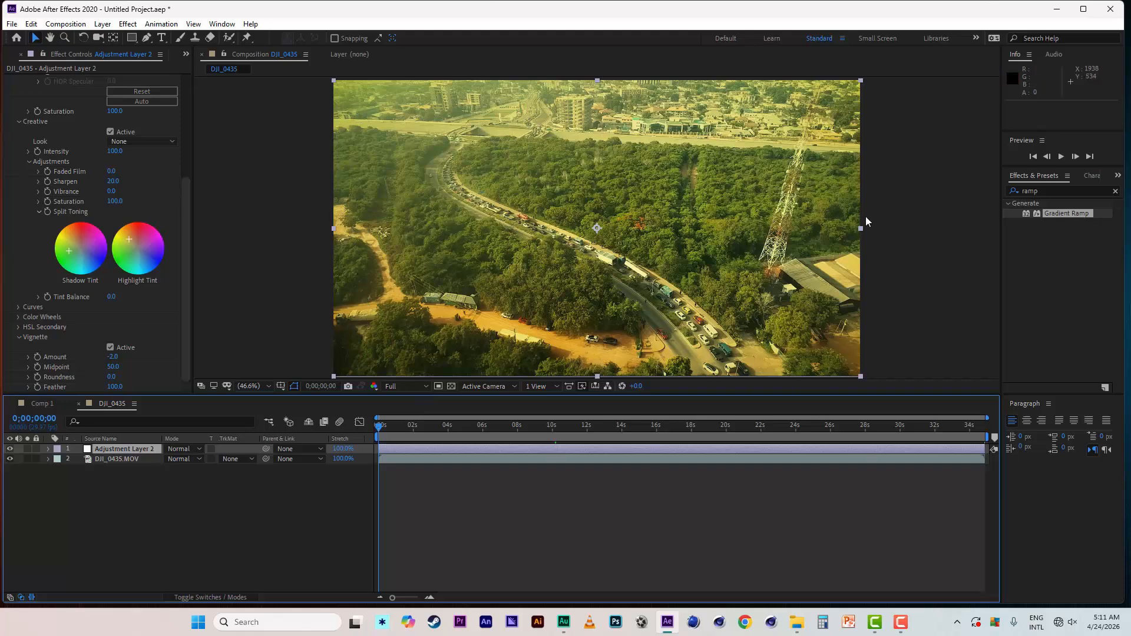
click(326, 523)
key(space)
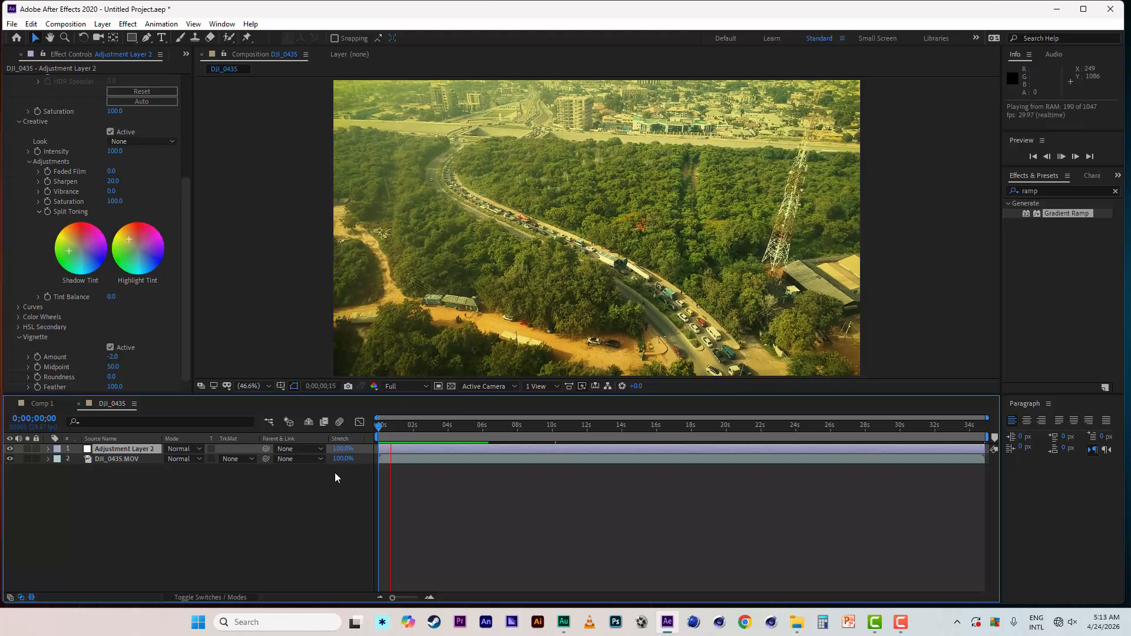